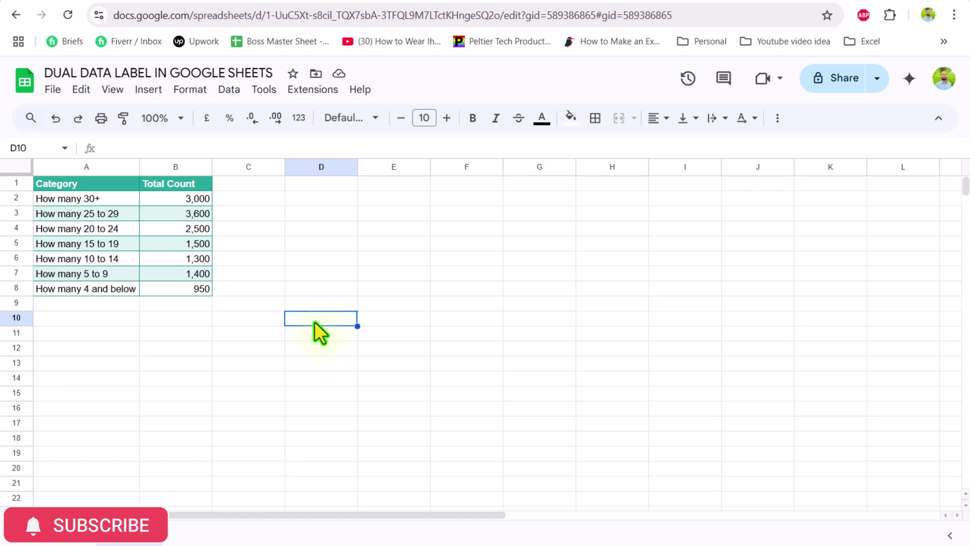
# Enter the header % in C1 beside Total Count
pyautogui.click(254, 189)
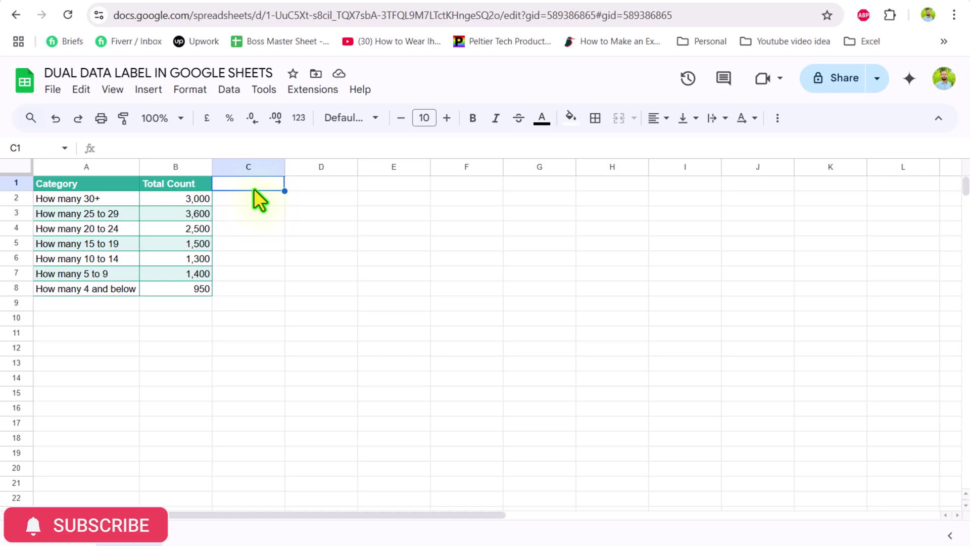
pyautogui.write('%')
pyautogui.press('Return')
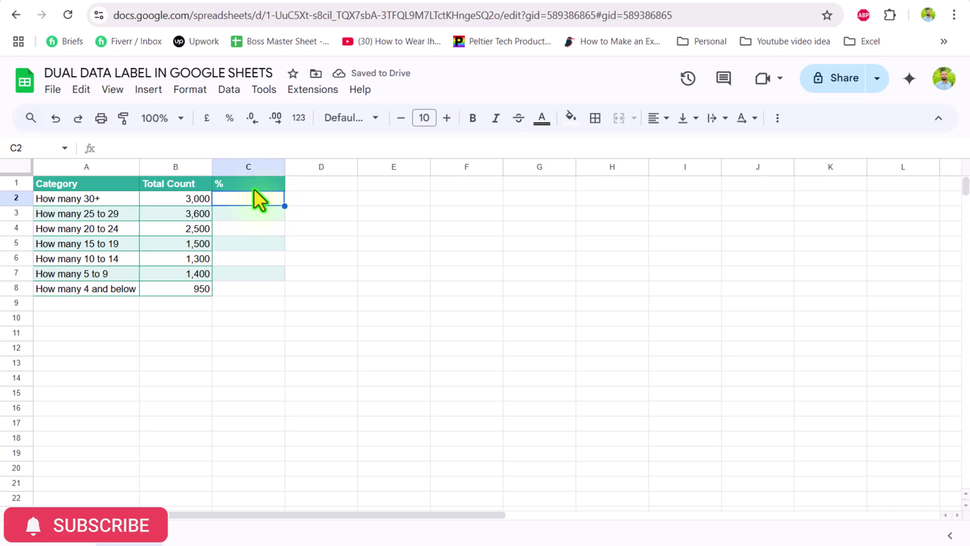
# Enter =B2/sum($B$2:$B$8) in C2 and auto-fill it down to C8
pyautogui.write('=')
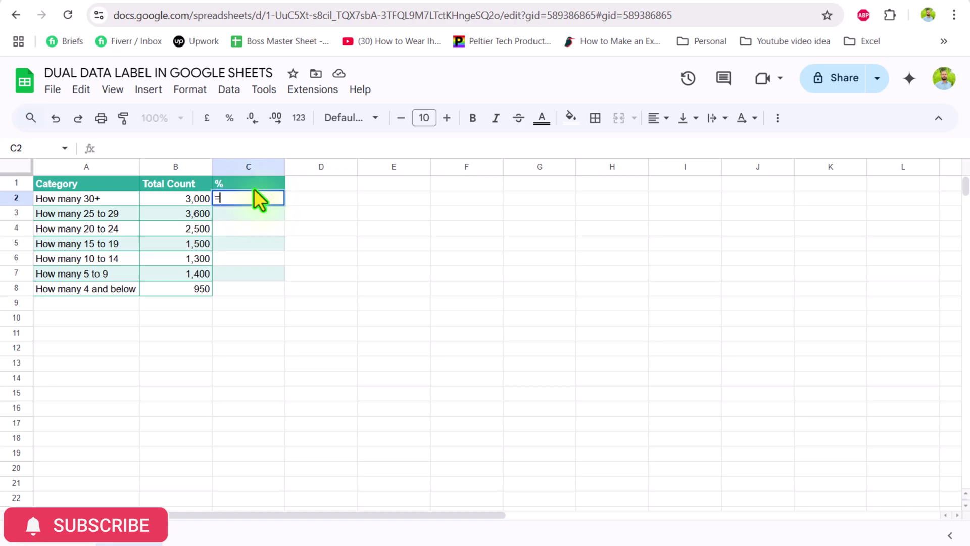
pyautogui.click(183, 199)
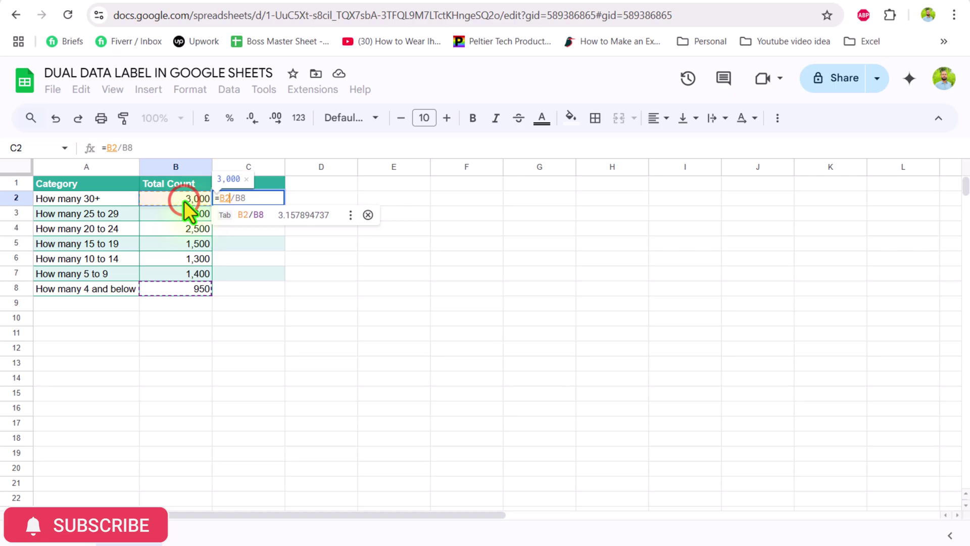
pyautogui.write('/')
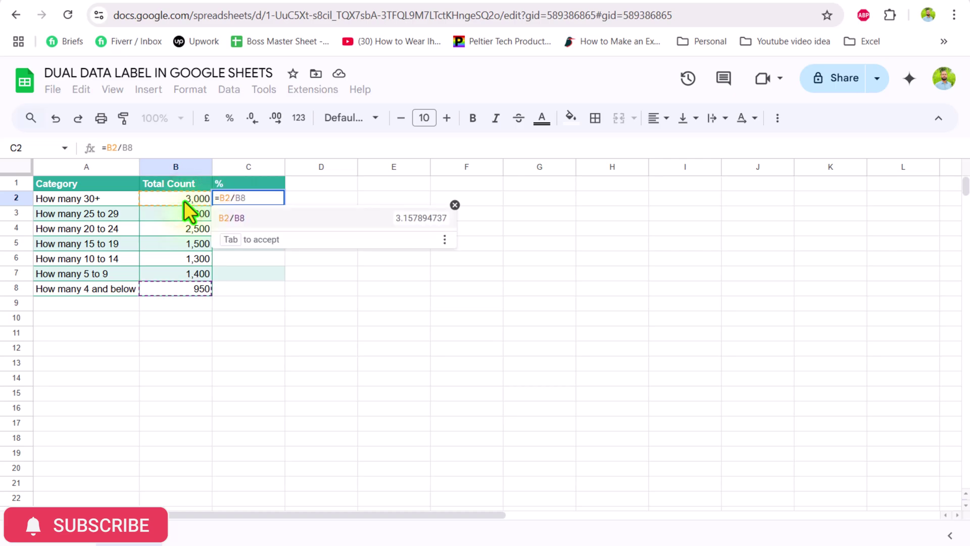
pyautogui.write('s')
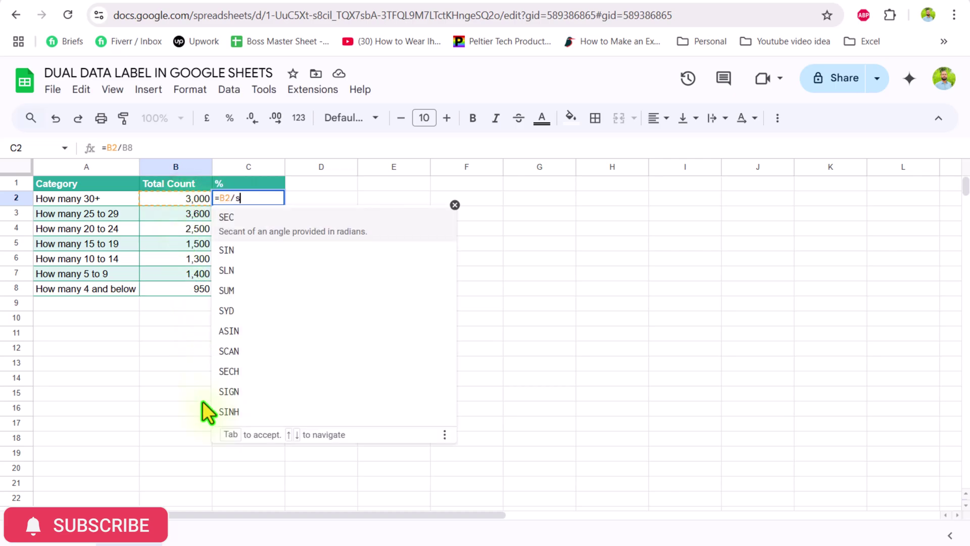
pyautogui.write('um(')
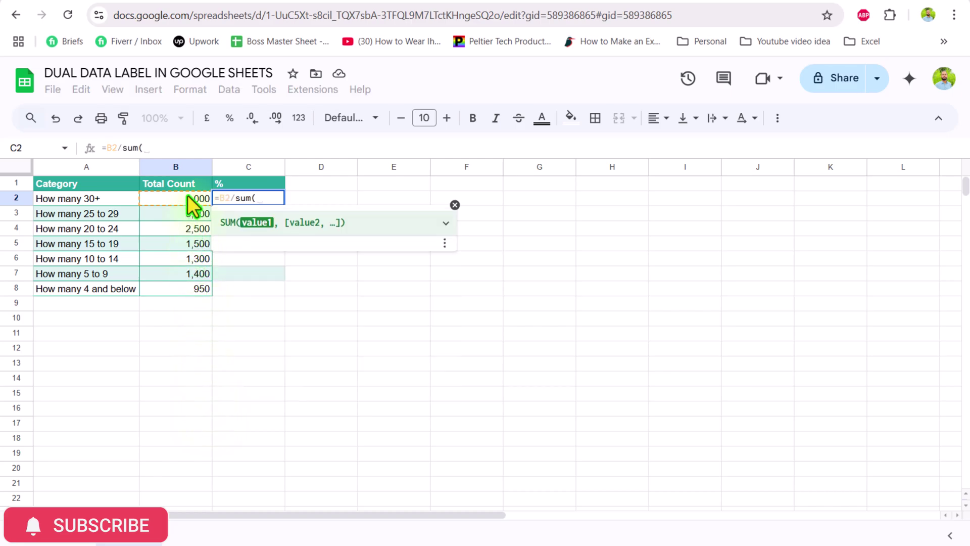
pyautogui.moveTo(187, 195); pyautogui.dragTo(182, 284)
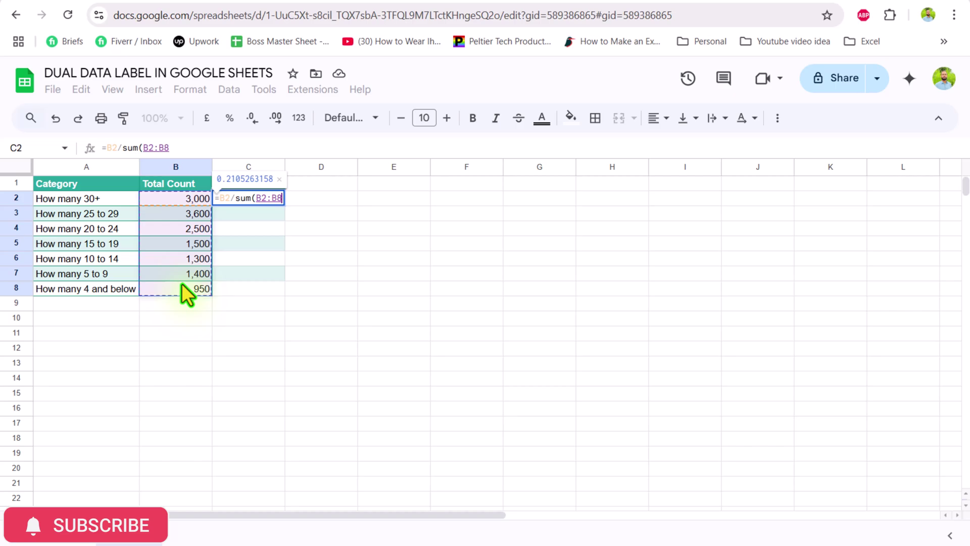
pyautogui.press('F4')
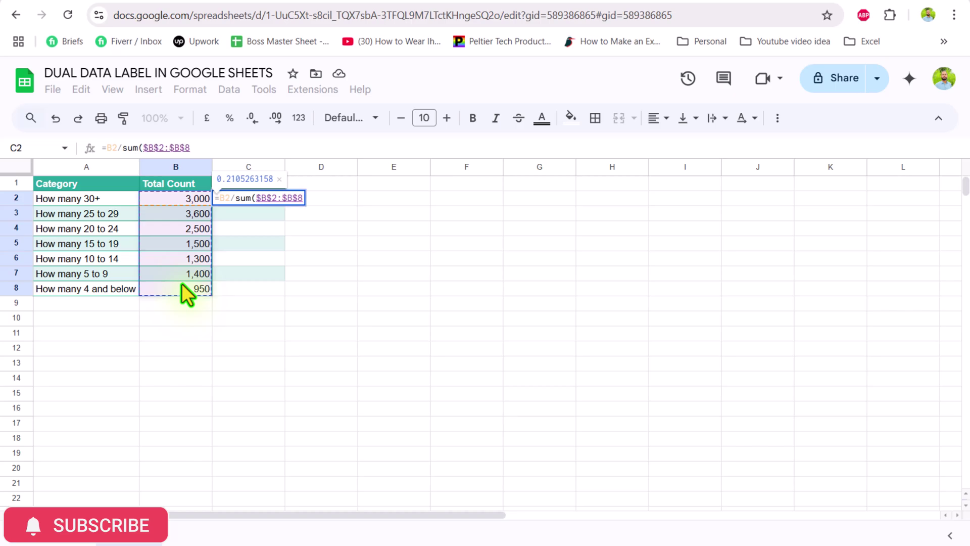
pyautogui.write(')')
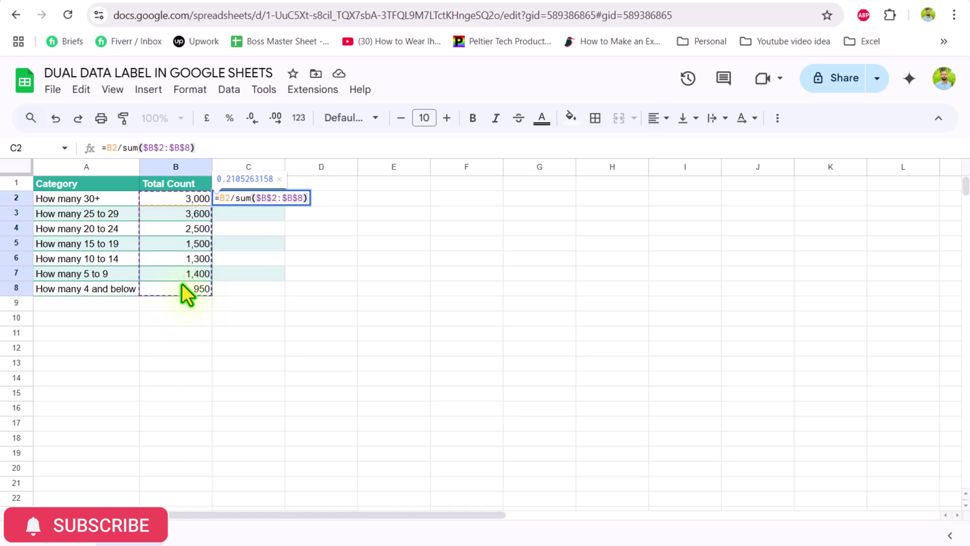
pyautogui.press('Return')
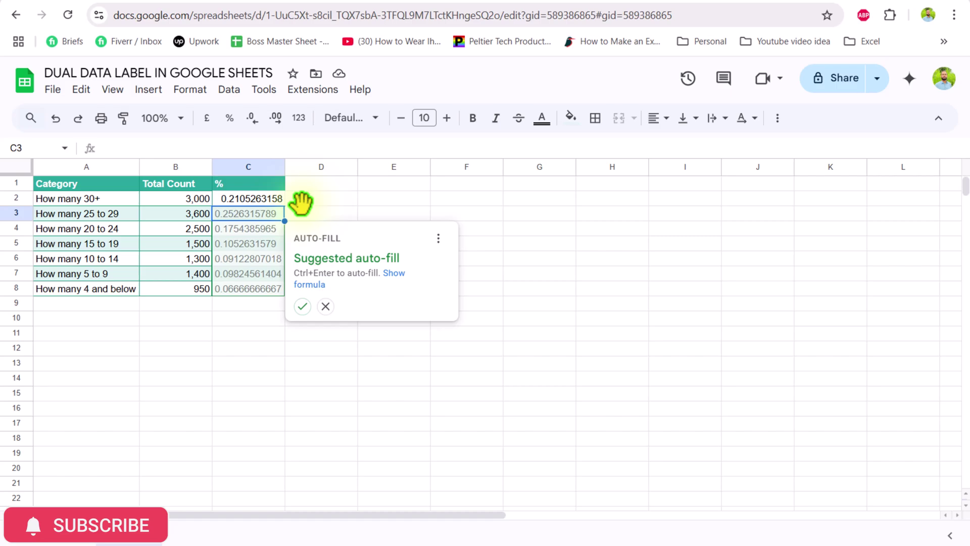
pyautogui.click(304, 305)
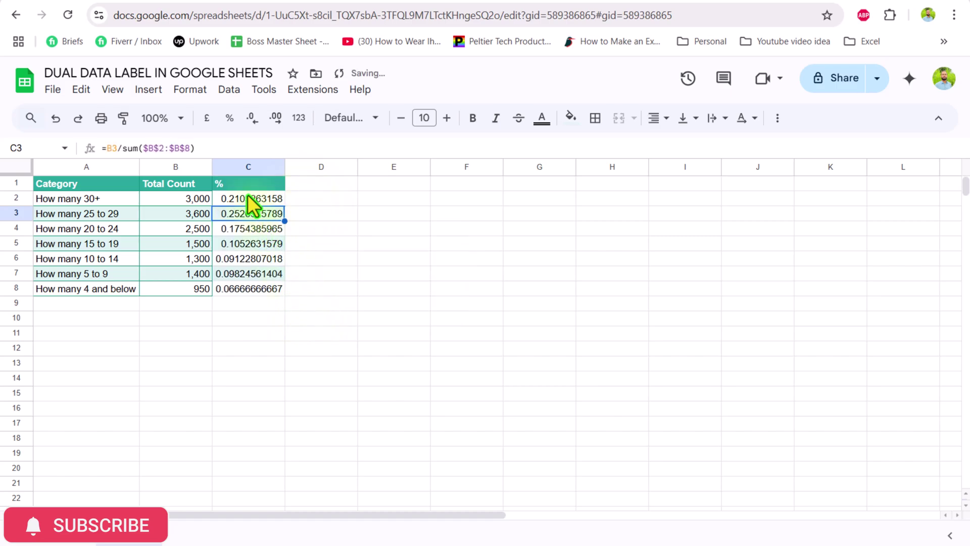
# Format C2:C8 as percentages, then select the table A1:C8
pyautogui.moveTo(247, 195); pyautogui.dragTo(253, 287)
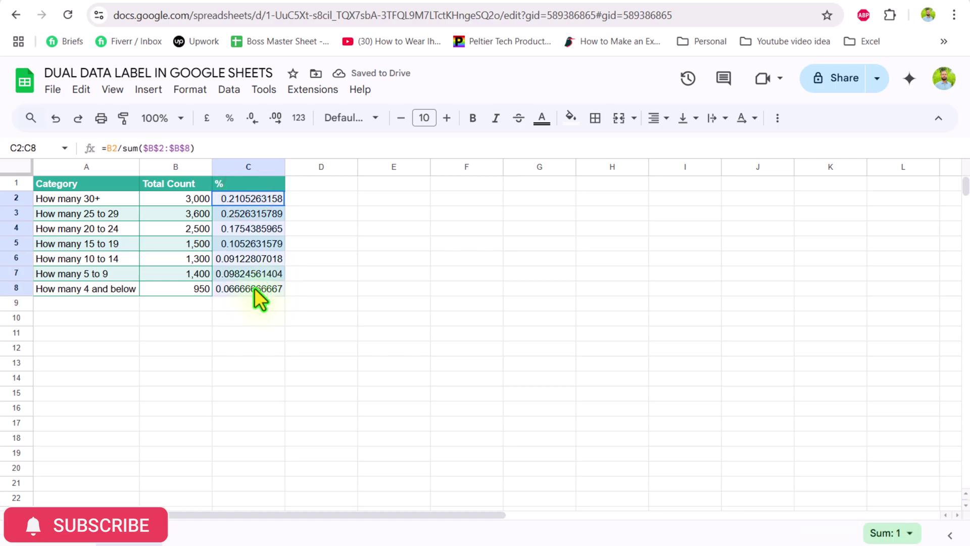
pyautogui.click(229, 119)
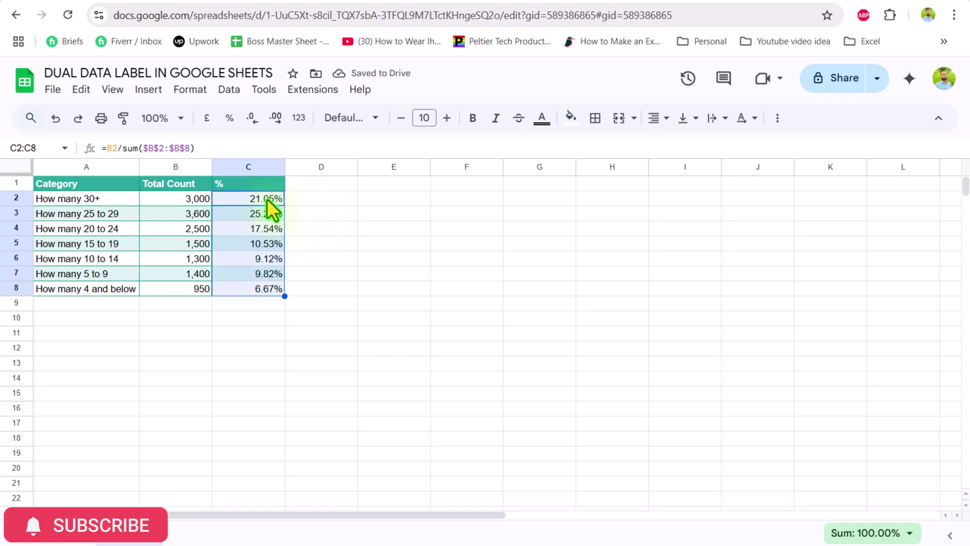
pyautogui.moveTo(119, 190); pyautogui.dragTo(255, 289)
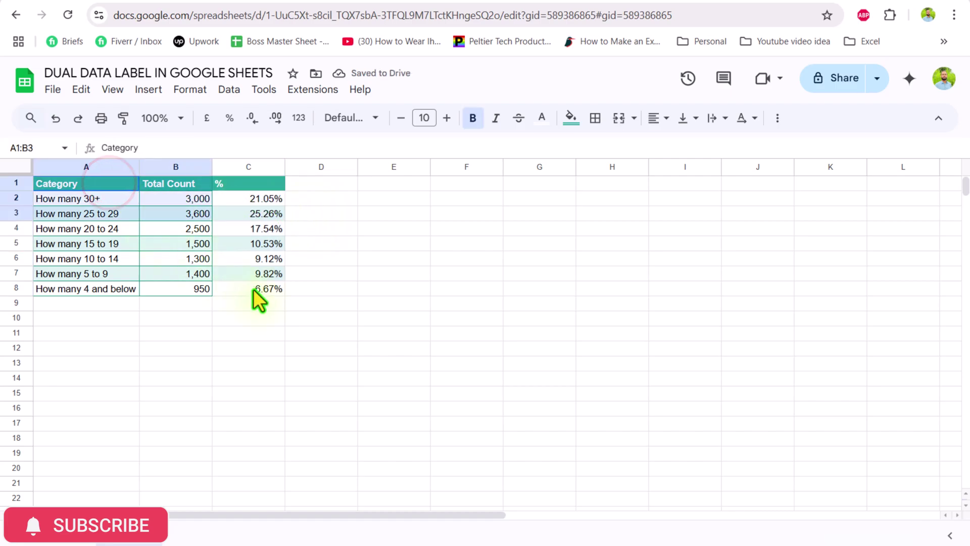
# Insert a chart from the table, move it beside the data and enlarge it
pyautogui.click(147, 91)
pyautogui.click(175, 253)
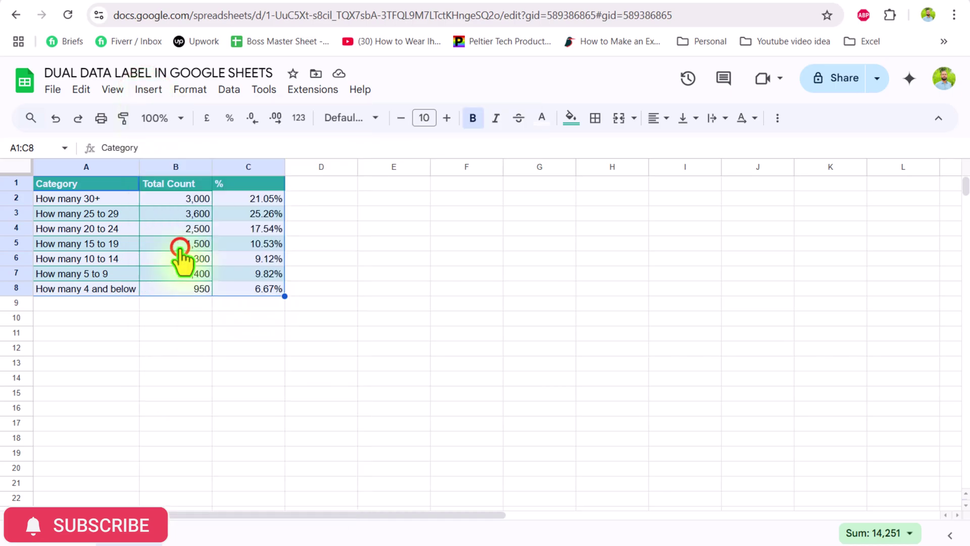
pyautogui.moveTo(173, 213); pyautogui.dragTo(325, 209)
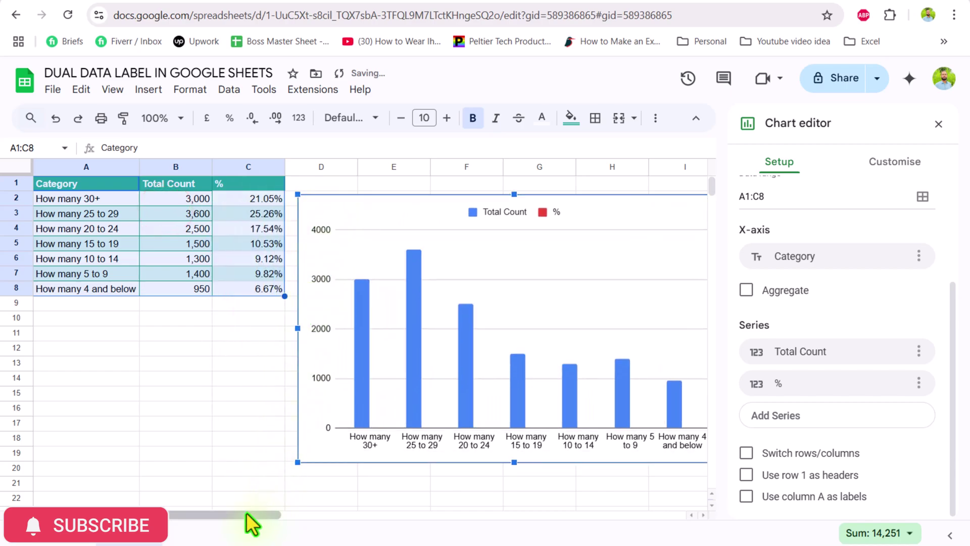
pyautogui.moveTo(246, 513); pyautogui.dragTo(327, 514)
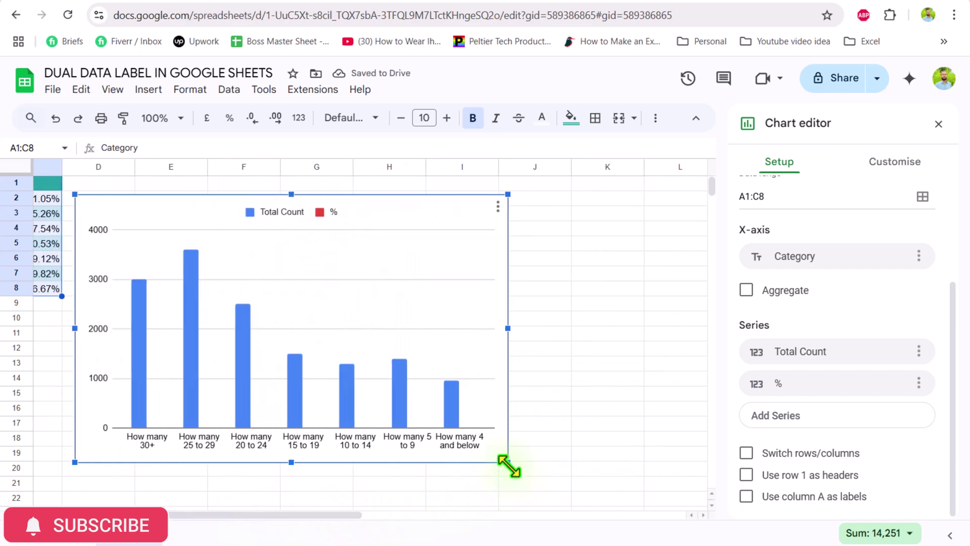
pyautogui.moveTo(508, 466); pyautogui.dragTo(547, 493)
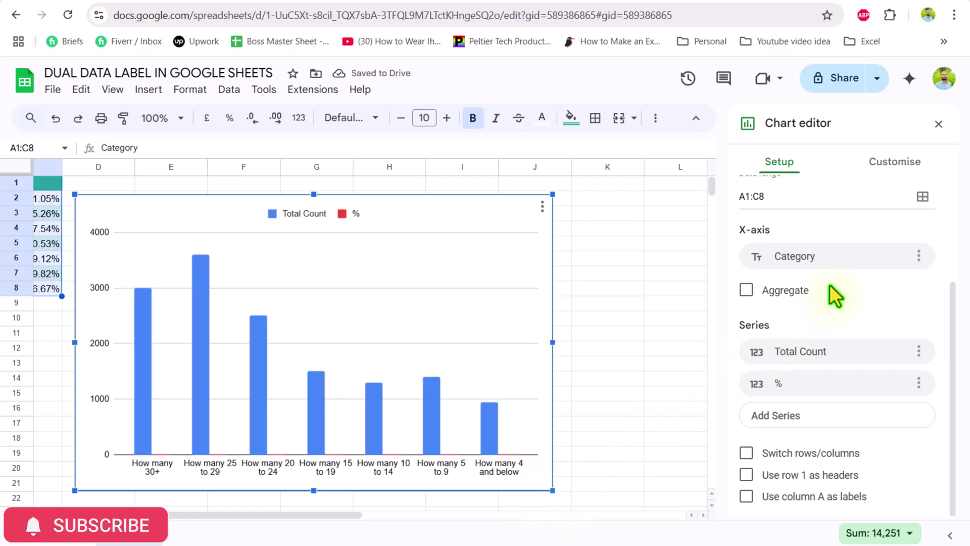
# Change the chart type to Stacked column chart
pyautogui.scroll(1, 830, 284)
pyautogui.scroll(3, 829, 284)
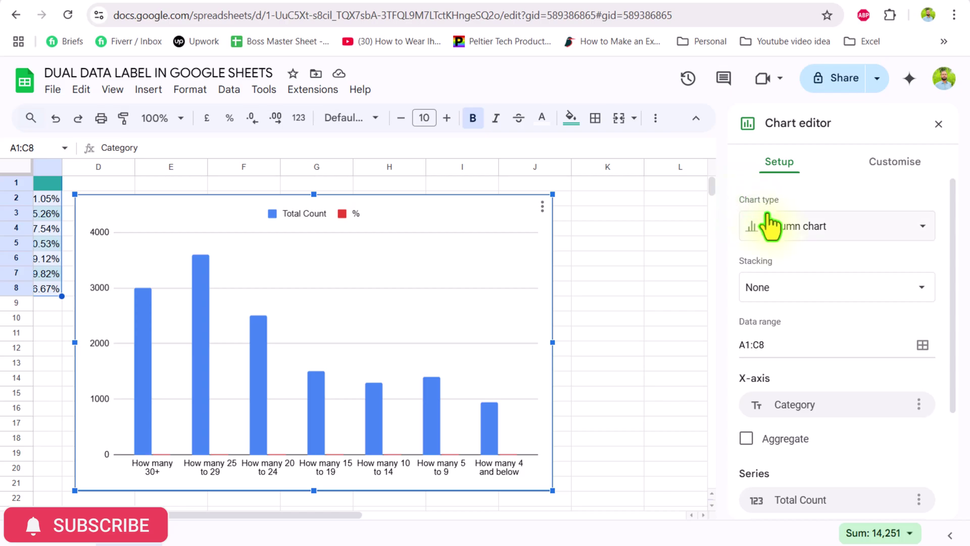
pyautogui.click(788, 226)
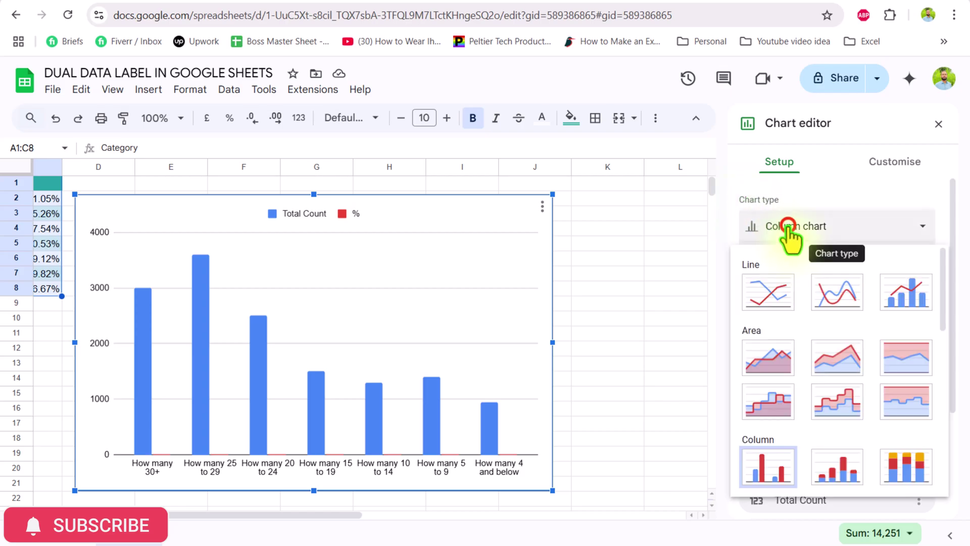
pyautogui.click(839, 471)
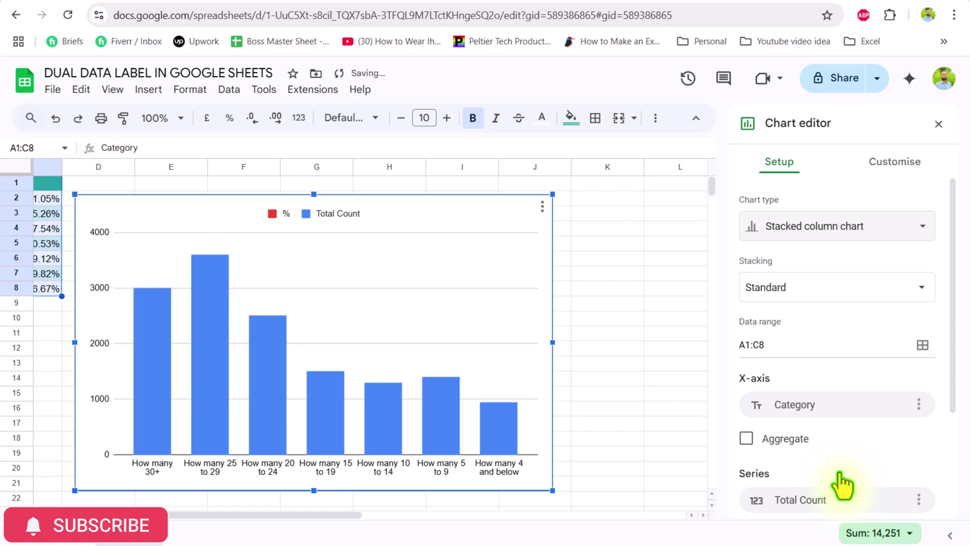
# Enable Data labels under Customise > Series, showing counts and percentages on the bars
pyautogui.click(889, 164)
pyautogui.click(776, 286)
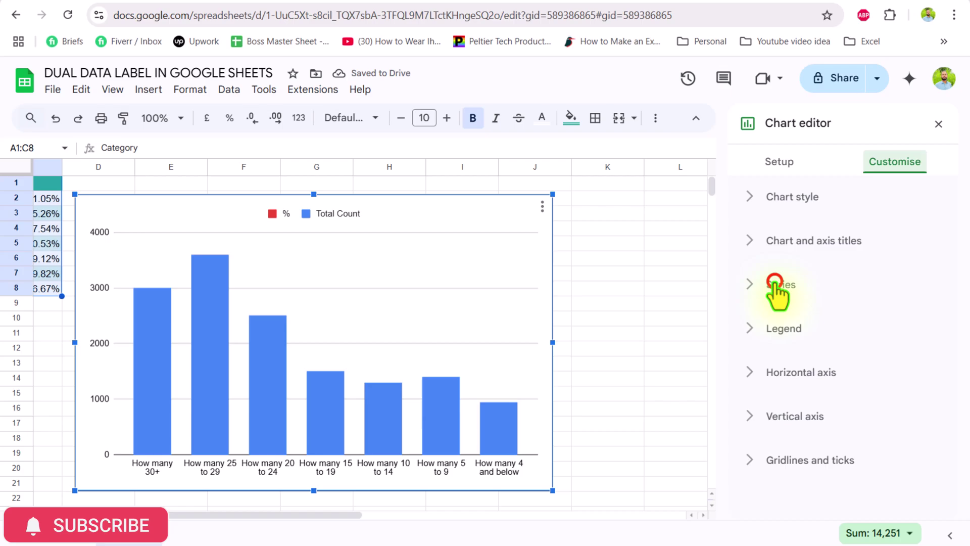
pyautogui.scroll(-3, 792, 338)
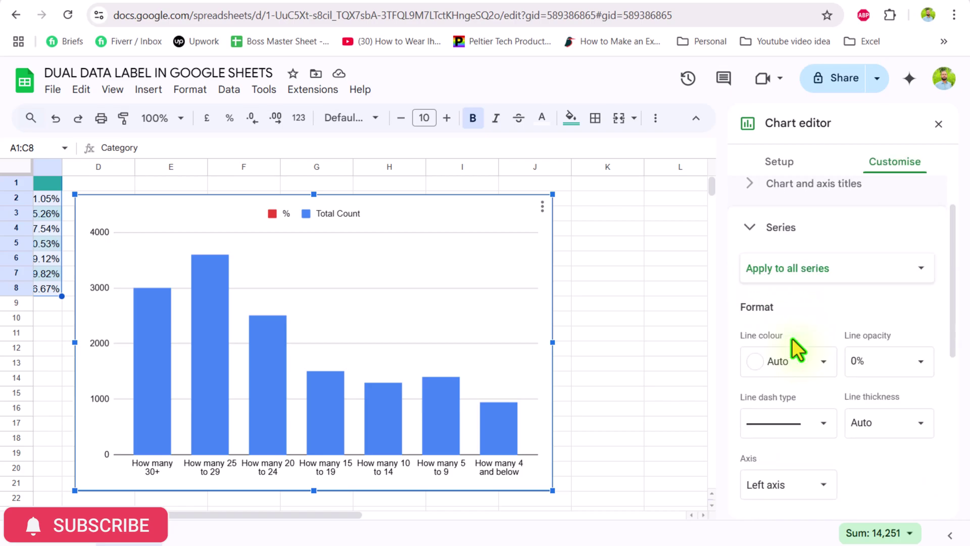
pyautogui.scroll(-3, 792, 337)
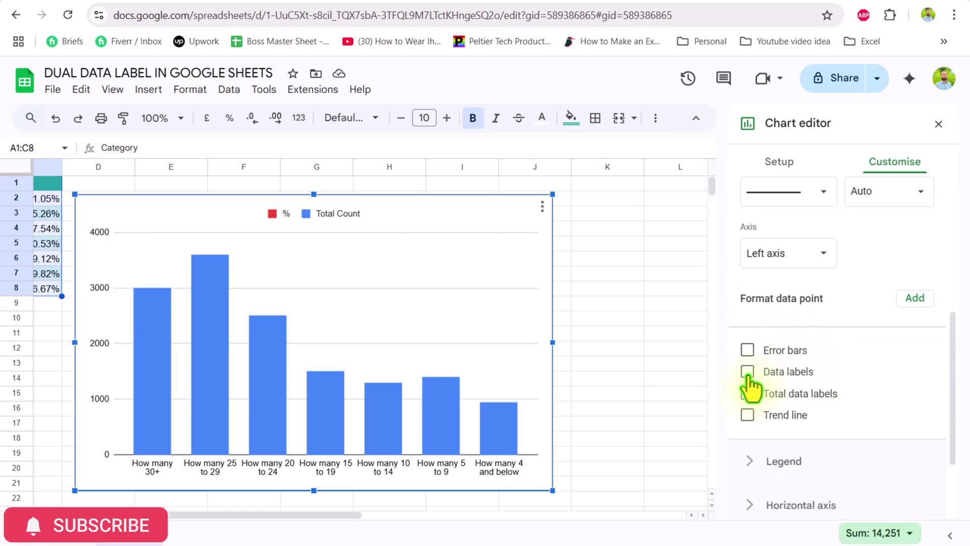
pyautogui.click(747, 373)
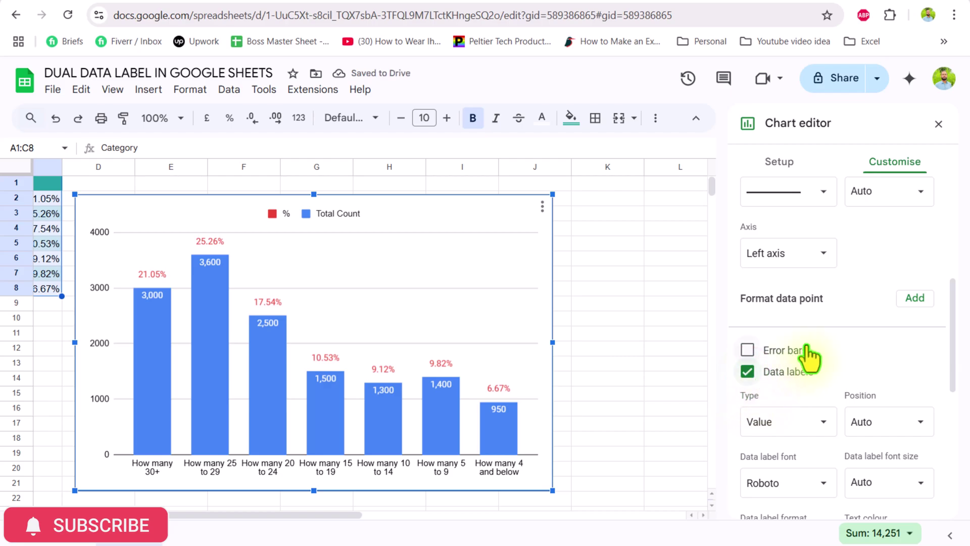
pyautogui.scroll(3, 808, 356)
pyautogui.scroll(1, 810, 354)
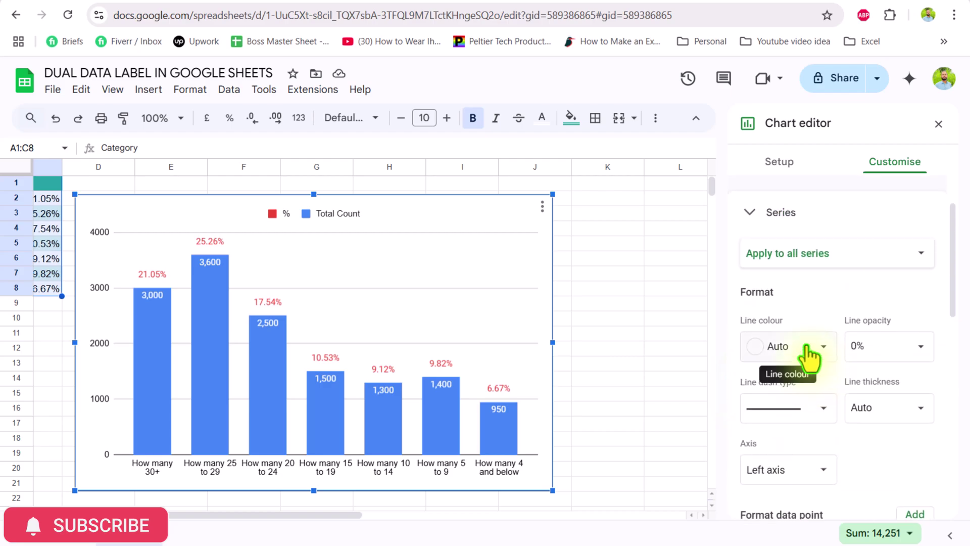
# Give the Total Count series a green fill
pyautogui.click(829, 255)
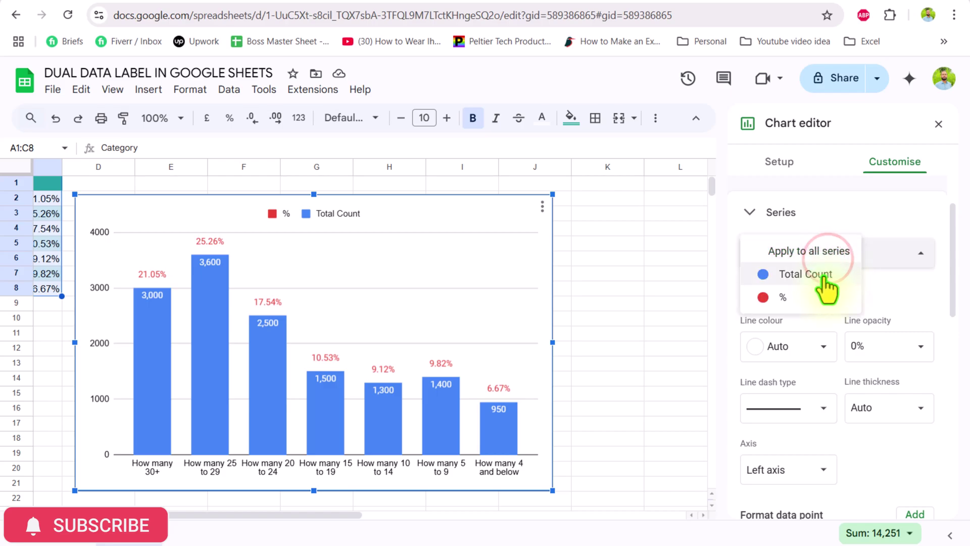
pyautogui.click(825, 275)
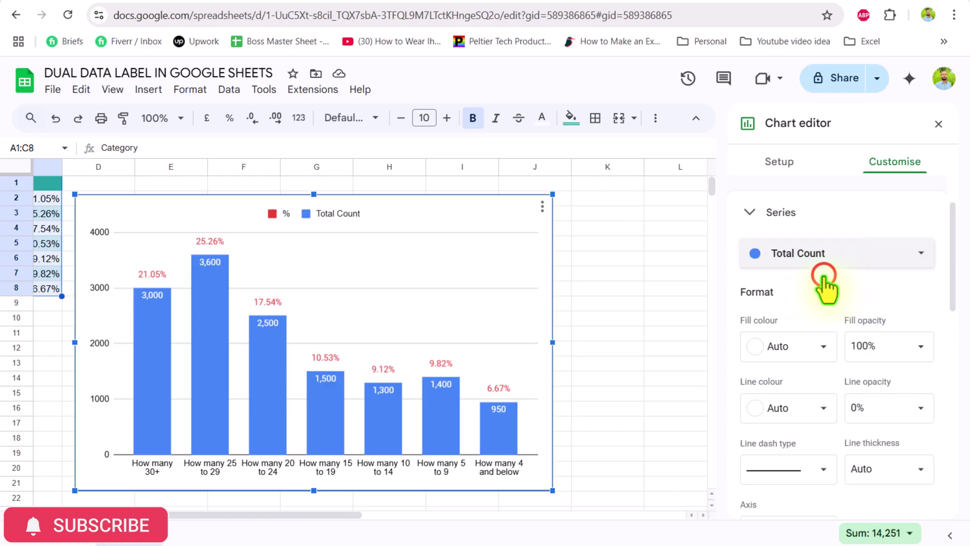
pyautogui.click(822, 346)
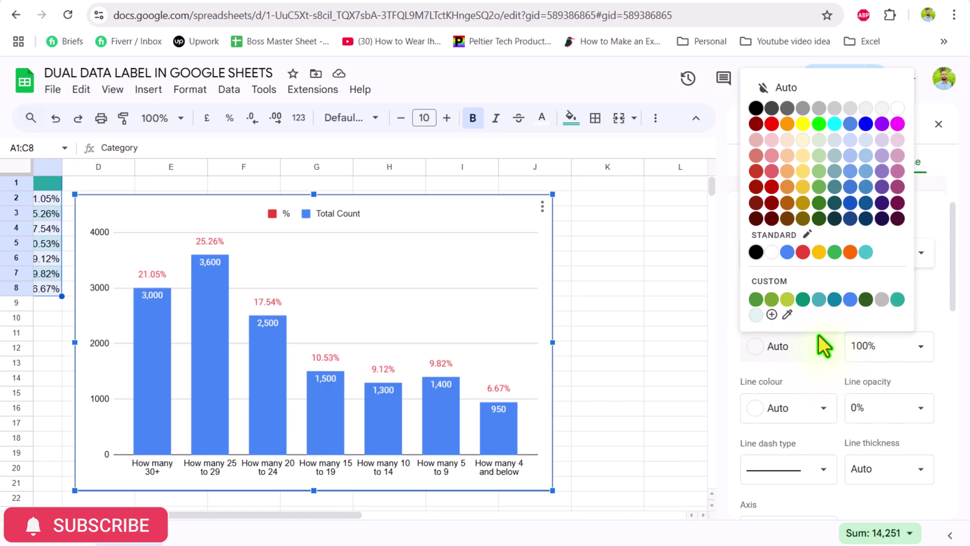
pyautogui.click(802, 300)
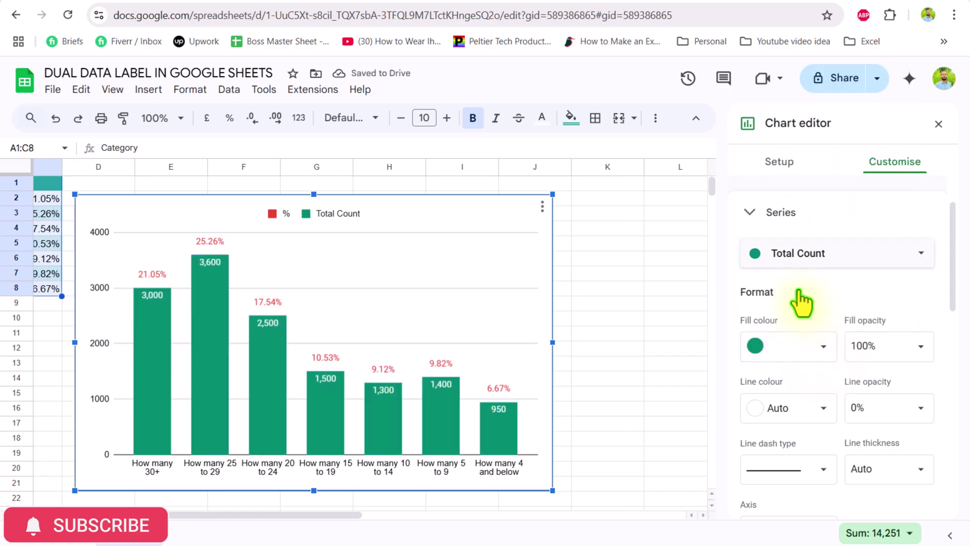
# Give the % series a white fill
pyautogui.click(793, 255)
pyautogui.click(796, 273)
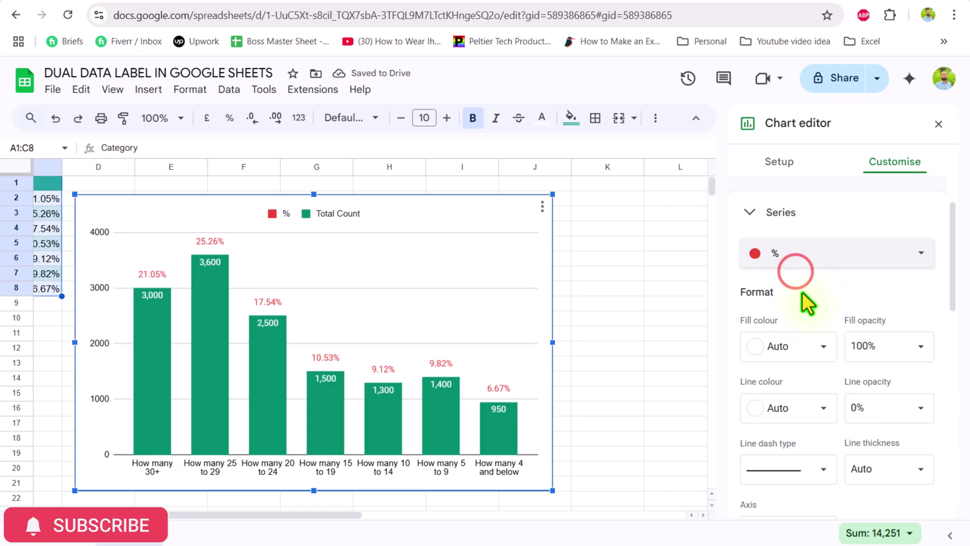
pyautogui.click(822, 346)
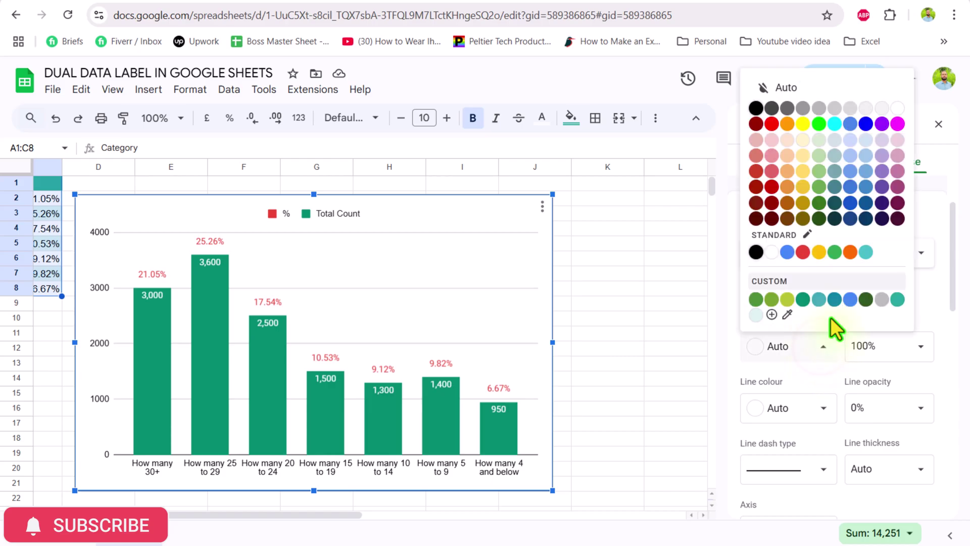
pyautogui.click(898, 109)
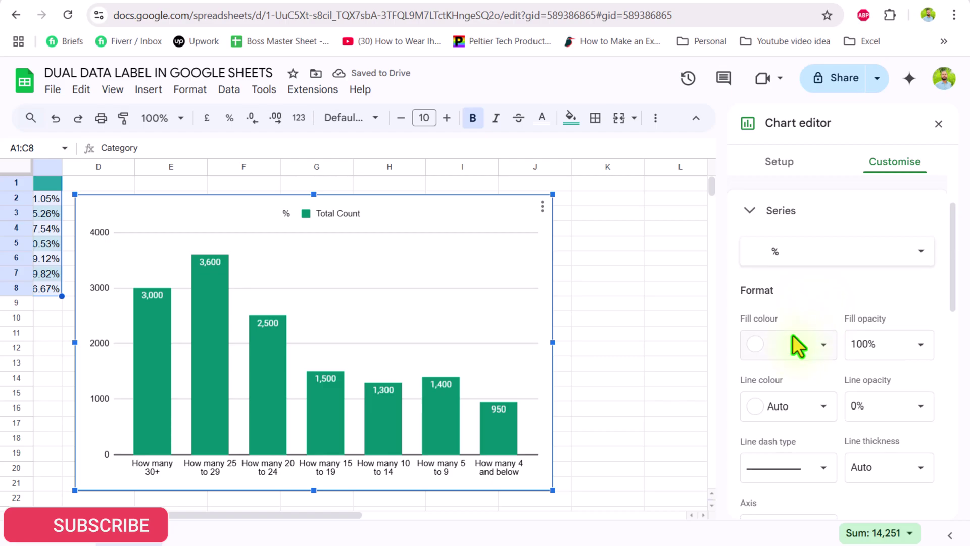
# Set the % data labels to Inside base position with green text
pyautogui.scroll(-5, 795, 347)
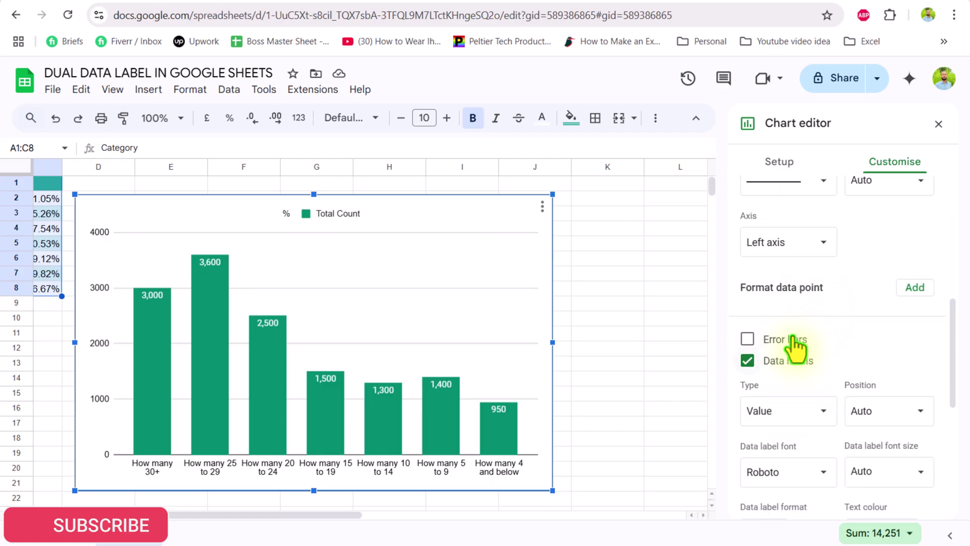
pyautogui.scroll(-2, 884, 348)
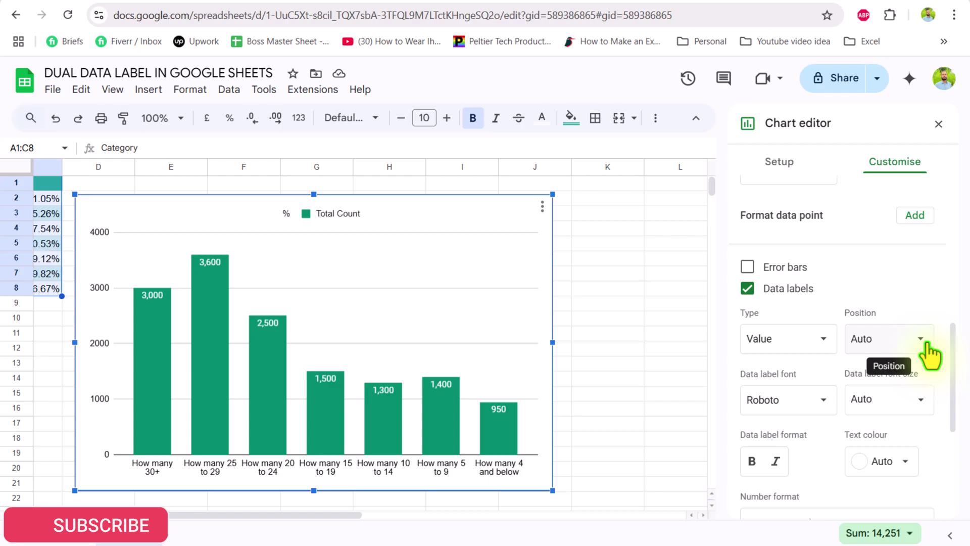
pyautogui.click(920, 340)
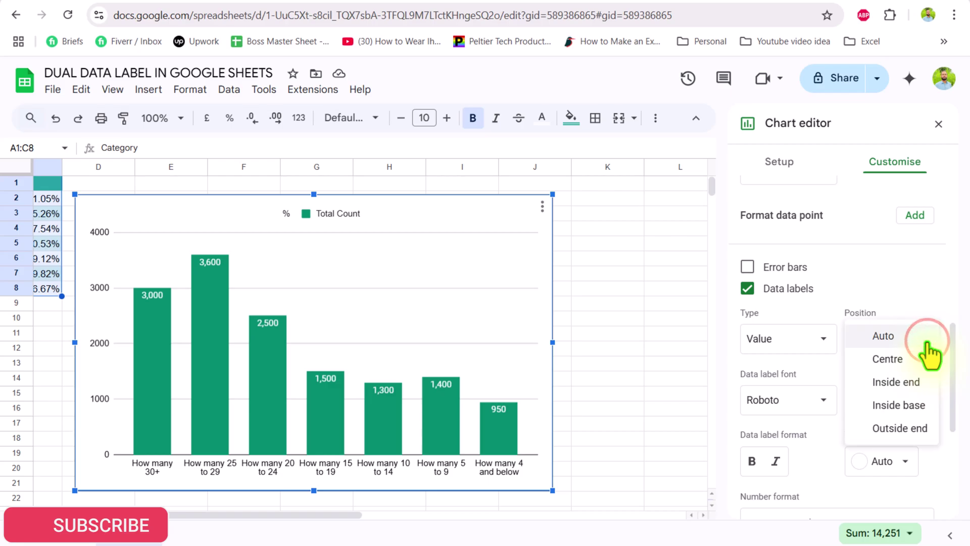
pyautogui.click(914, 405)
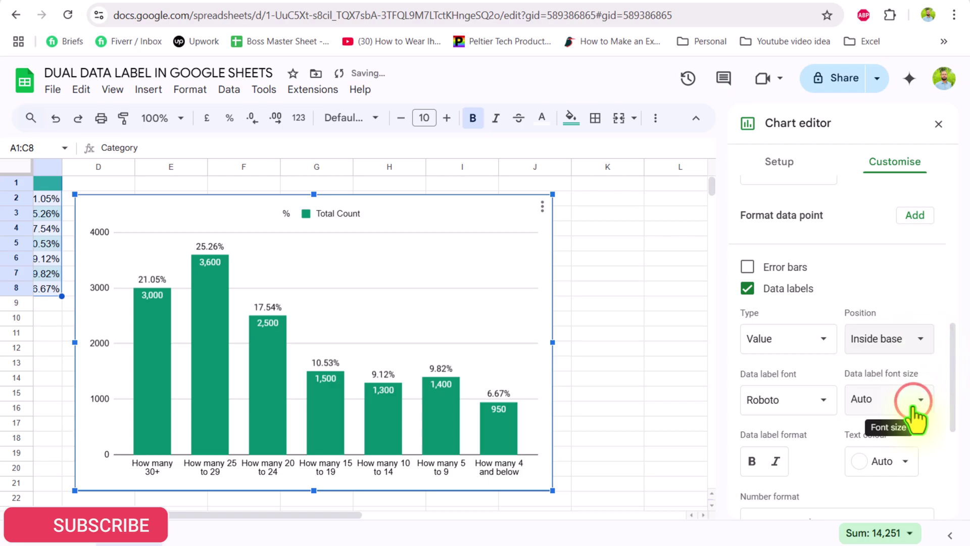
pyautogui.click(904, 459)
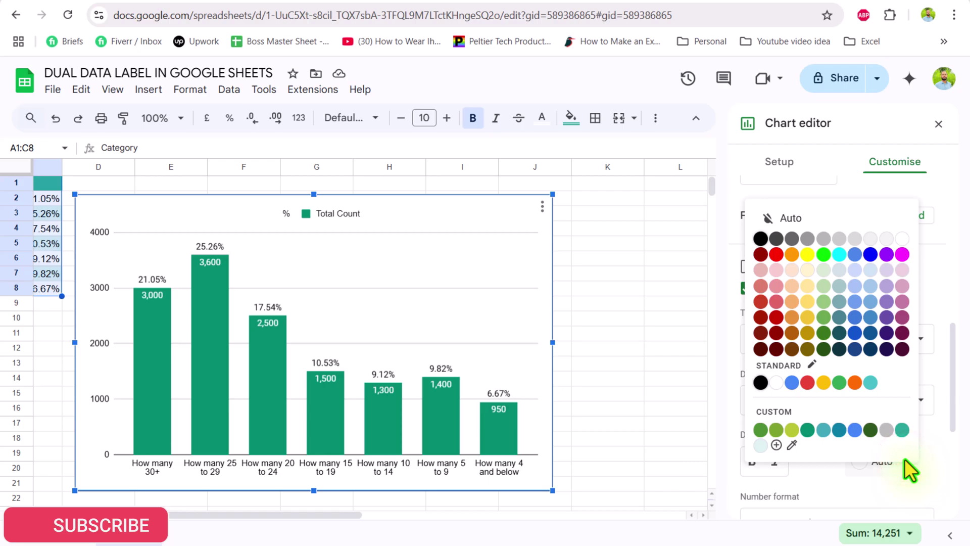
pyautogui.click(807, 430)
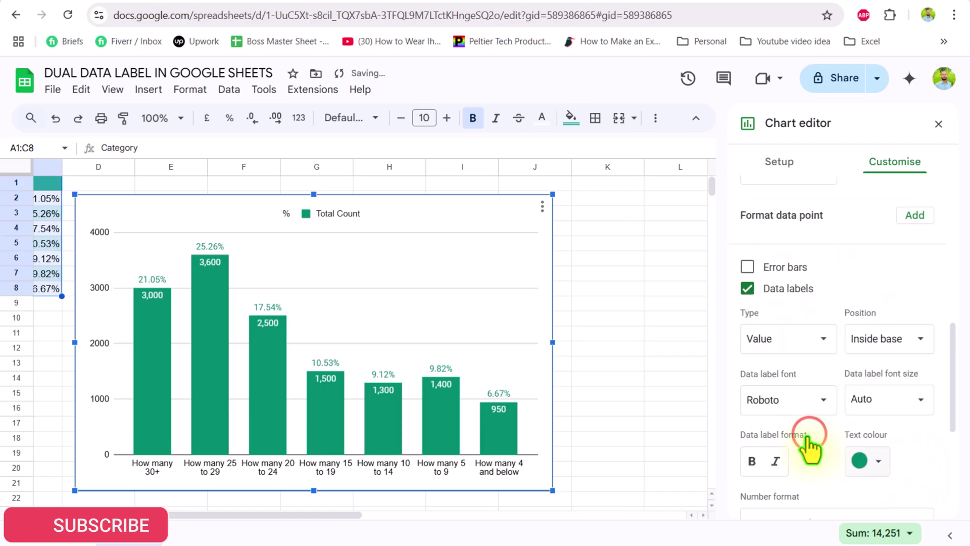
# Make the percentage labels bold at font size 14
pyautogui.click(757, 464)
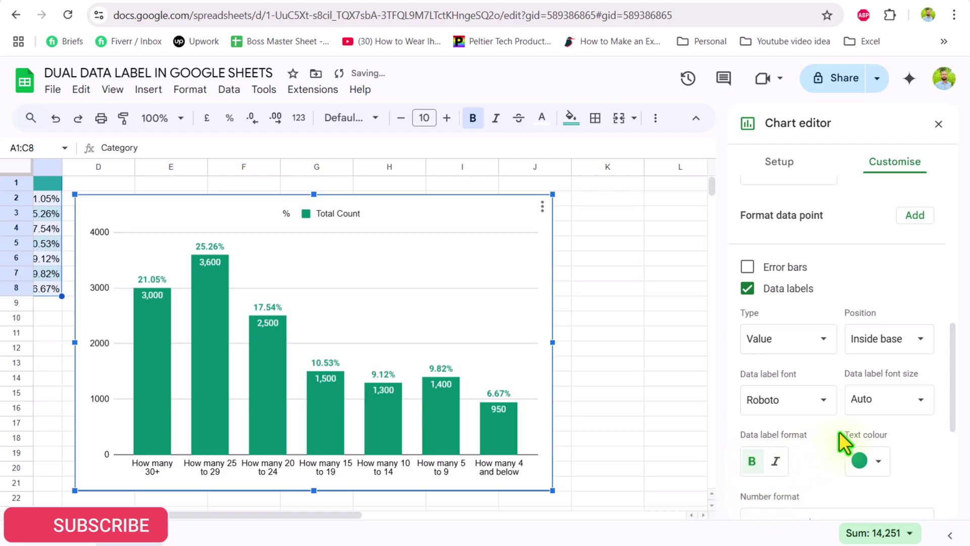
pyautogui.click(920, 400)
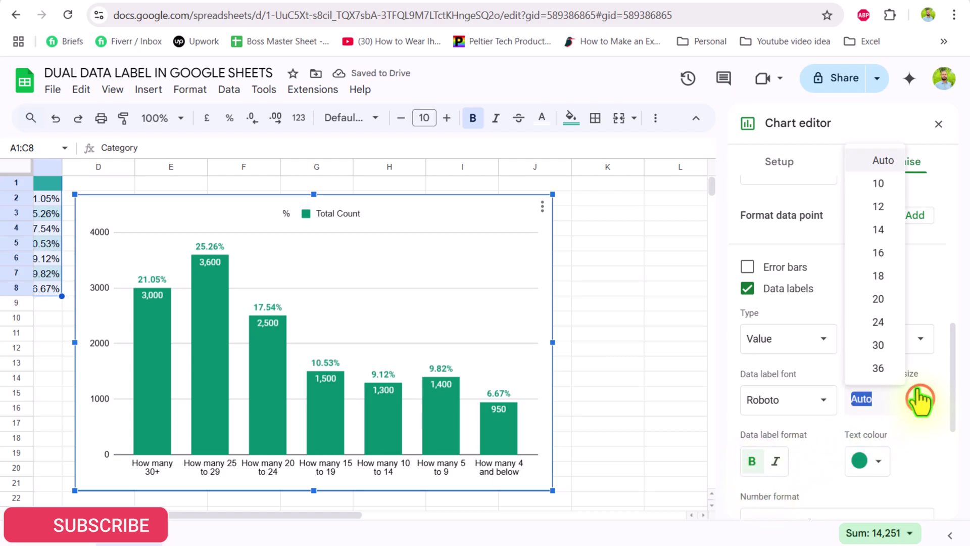
pyautogui.click(892, 277)
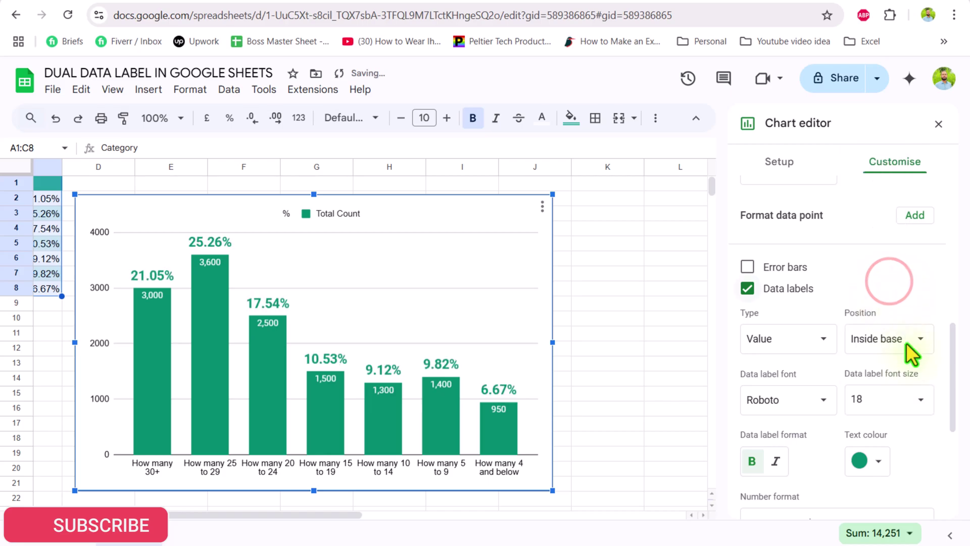
pyautogui.click(921, 401)
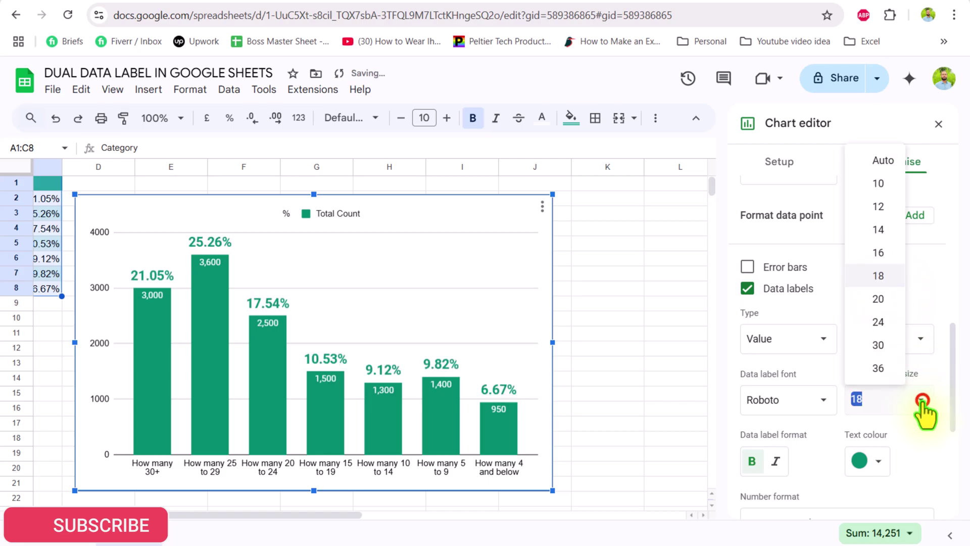
pyautogui.click(879, 233)
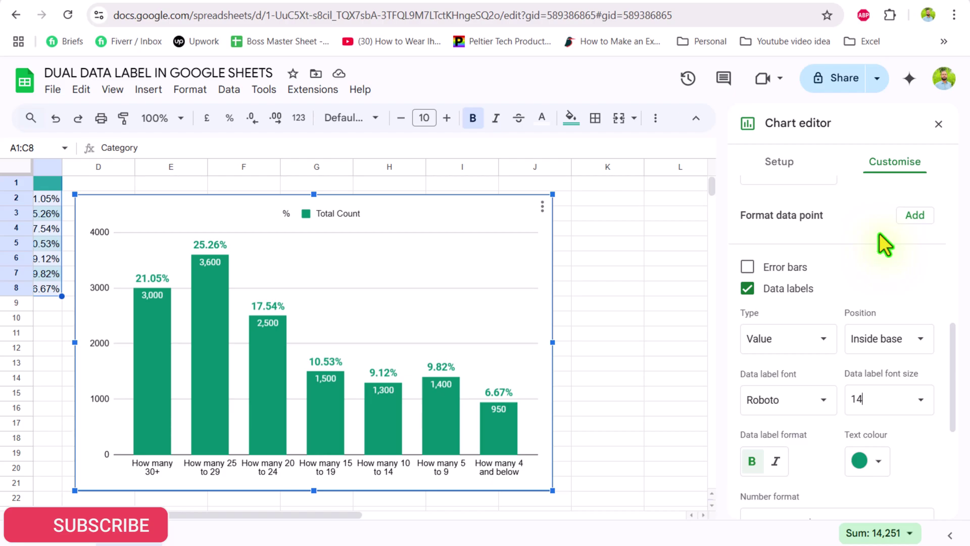
# Remove the horizontal gridlines and set the horizontal axis ticks to None
pyautogui.click(529, 288)
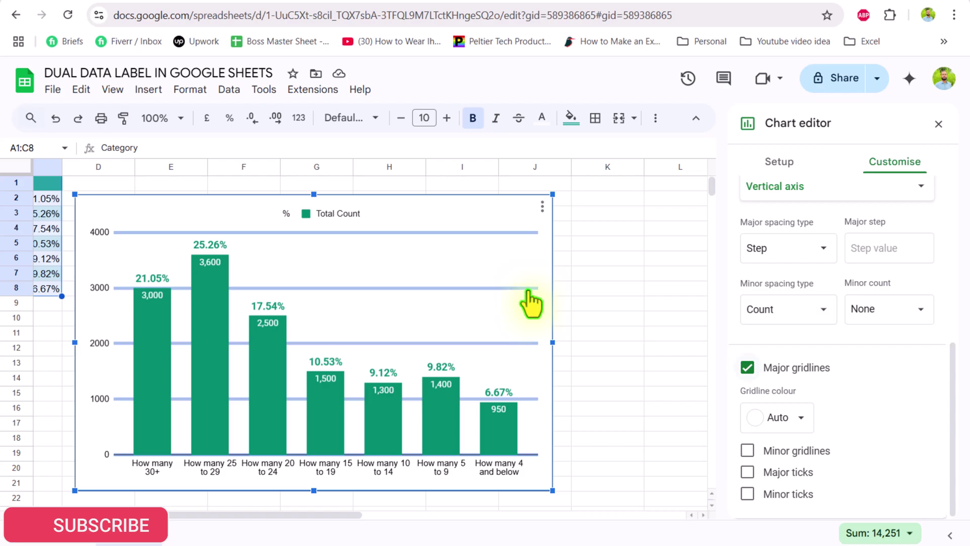
pyautogui.click(747, 368)
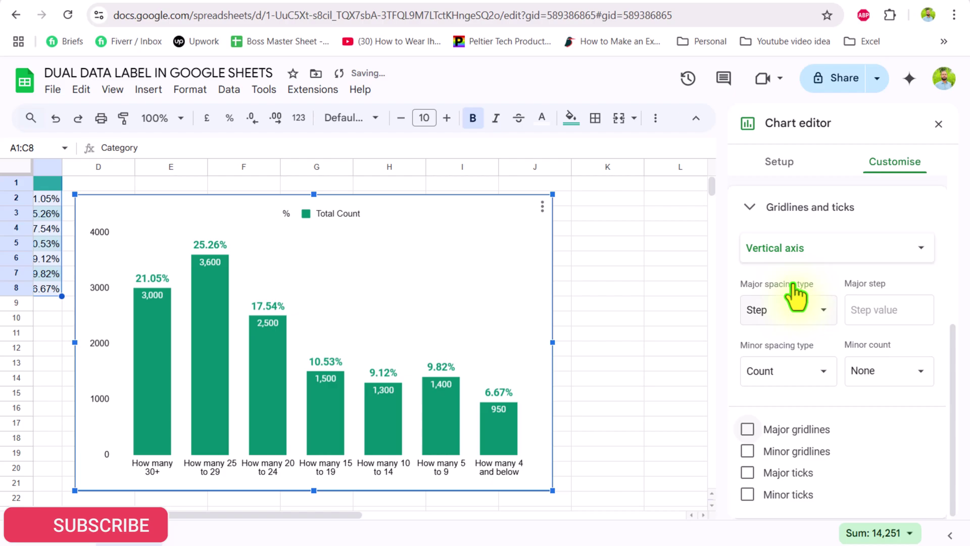
pyautogui.click(815, 250)
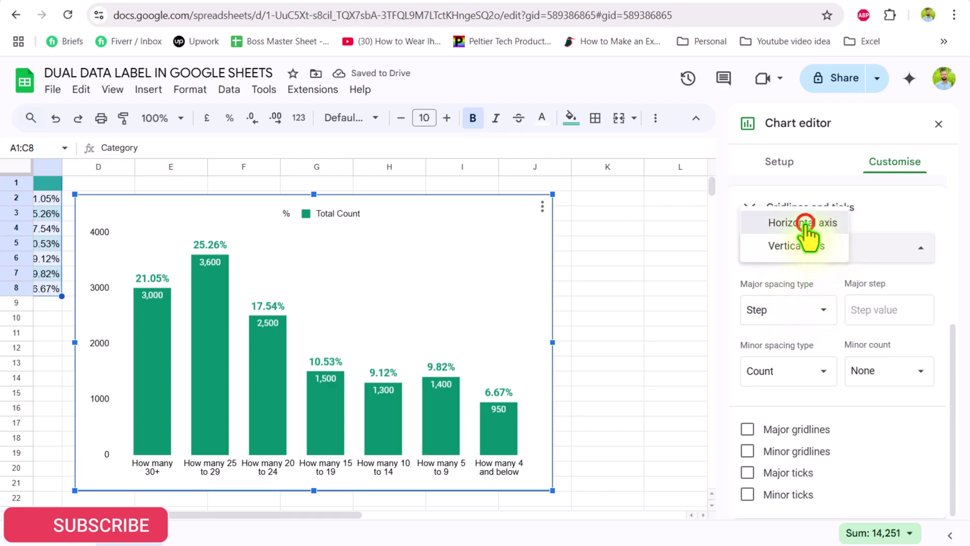
pyautogui.click(805, 222)
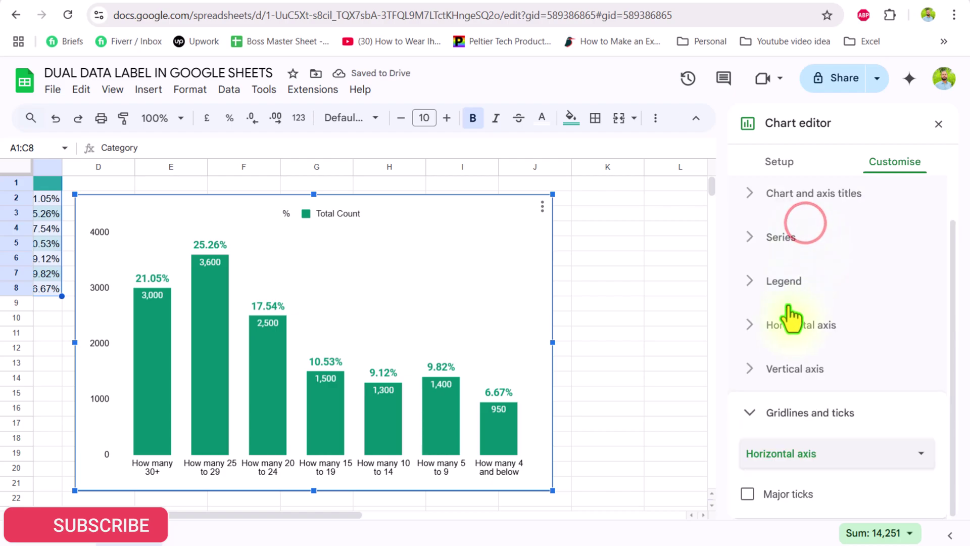
pyautogui.click(748, 493)
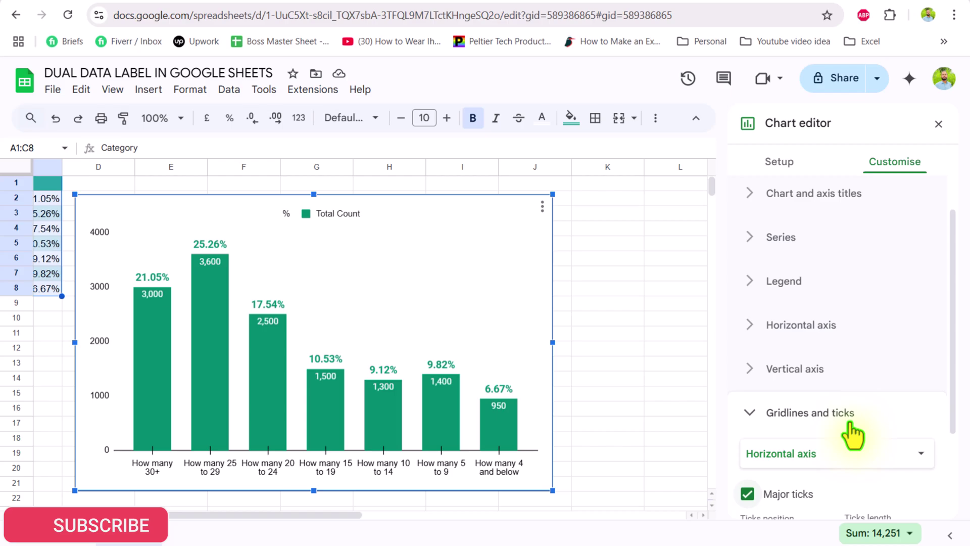
pyautogui.scroll(-3, 851, 423)
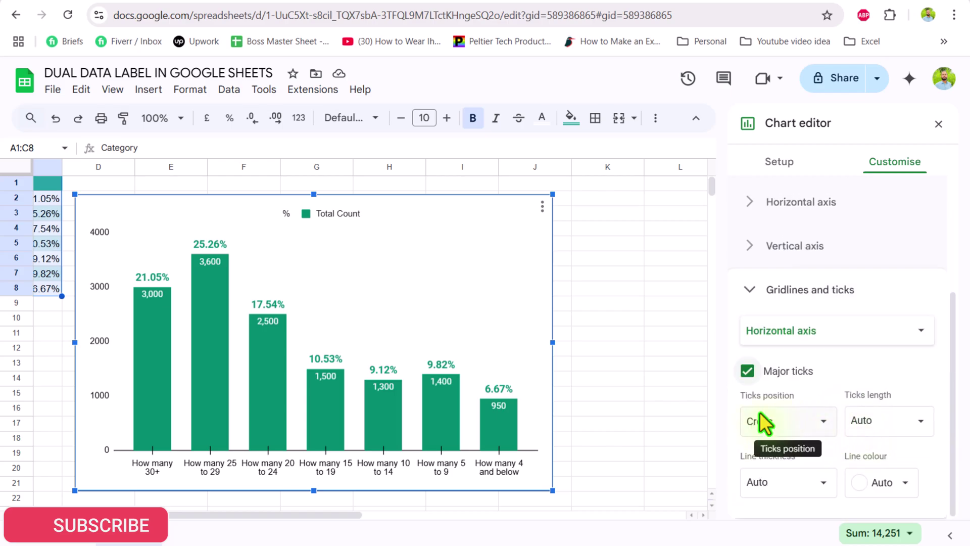
pyautogui.click(821, 426)
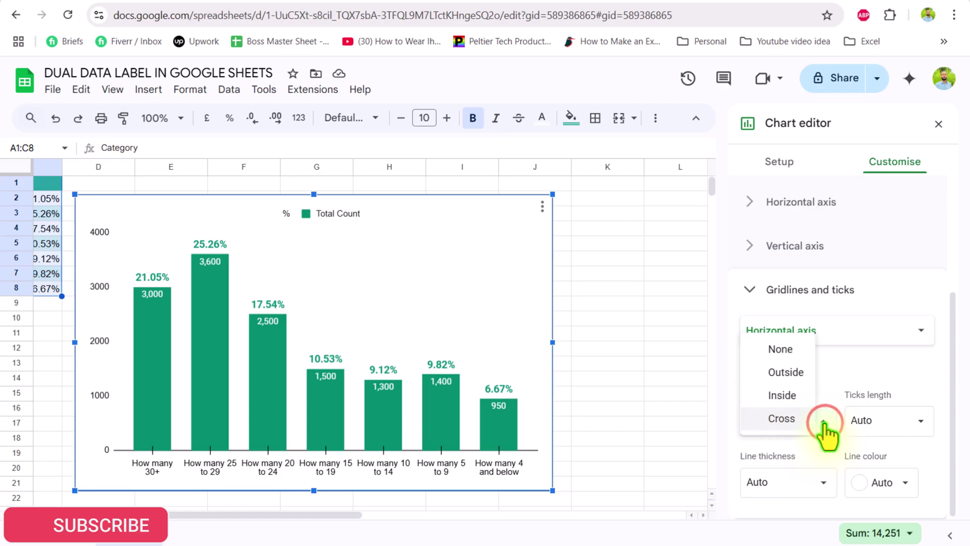
pyautogui.click(786, 349)
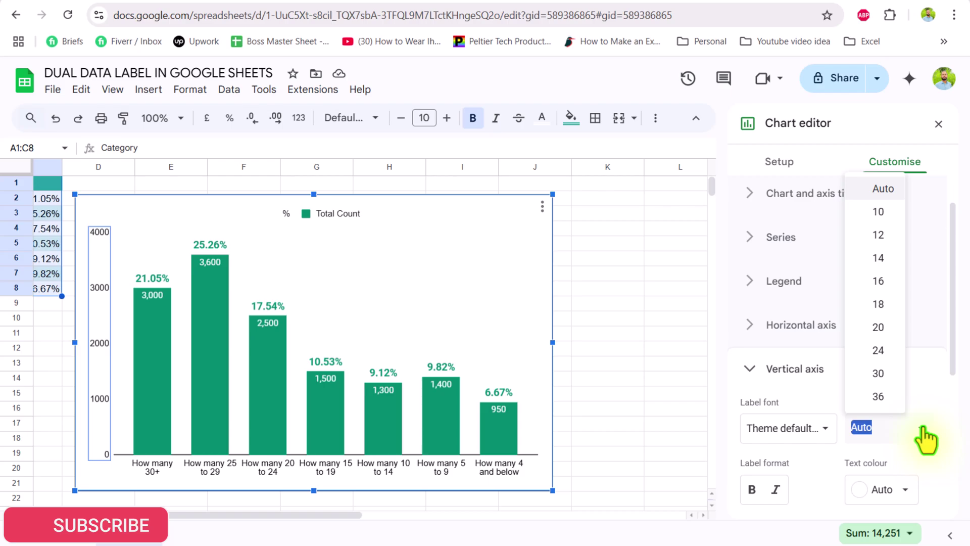
# Hide the vertical axis labels with font size 6 and white text
pyautogui.write('6')
pyautogui.press('Return')
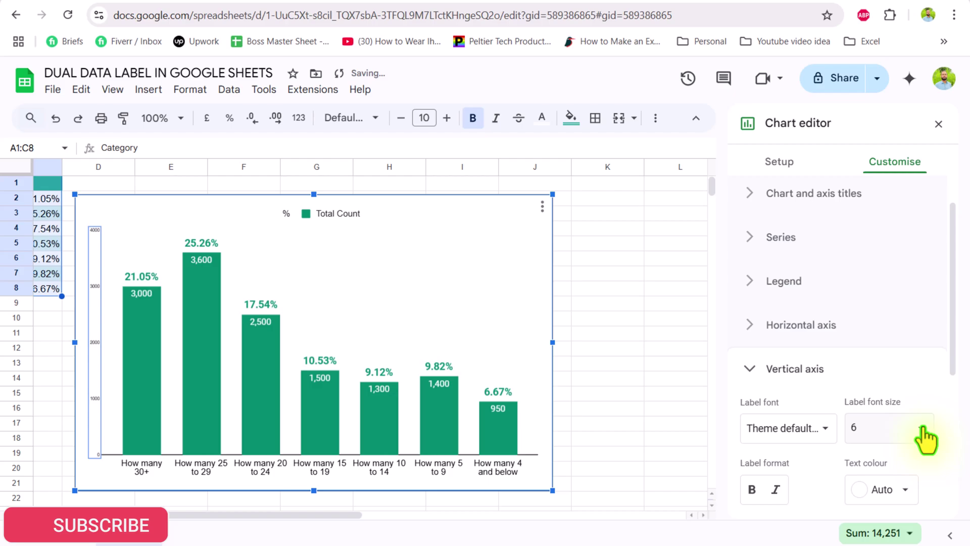
pyautogui.click(906, 486)
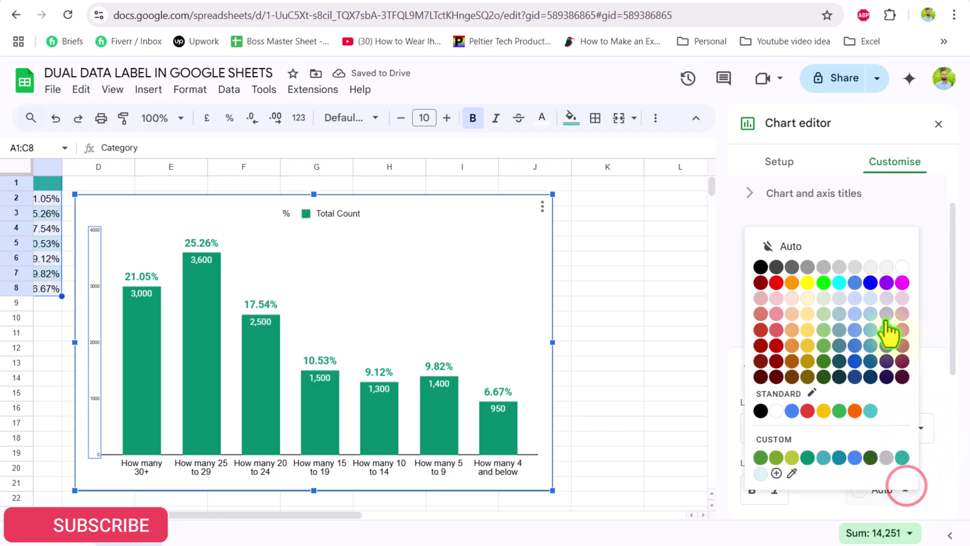
pyautogui.click(902, 268)
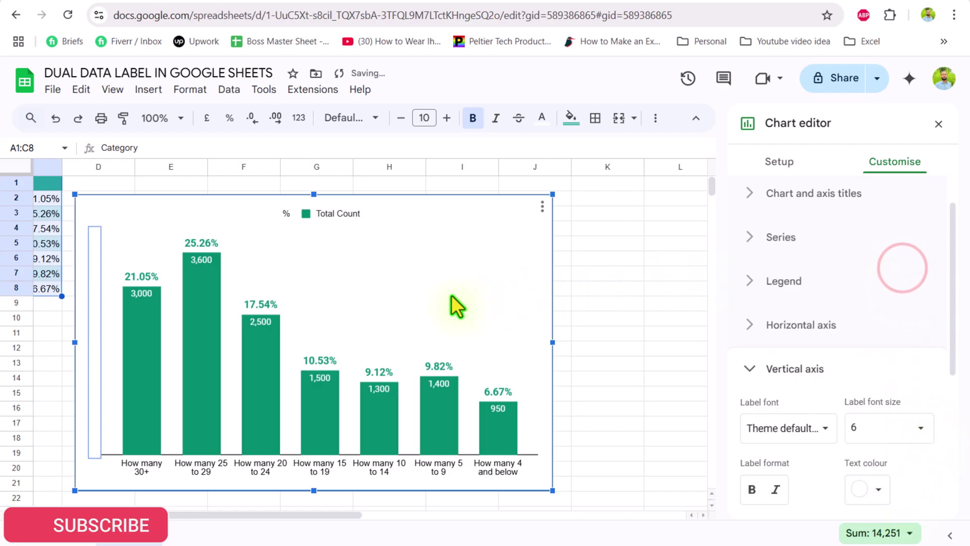
# Stretch the plot area left and raise its bottom so category labels show fully
pyautogui.click(342, 309)
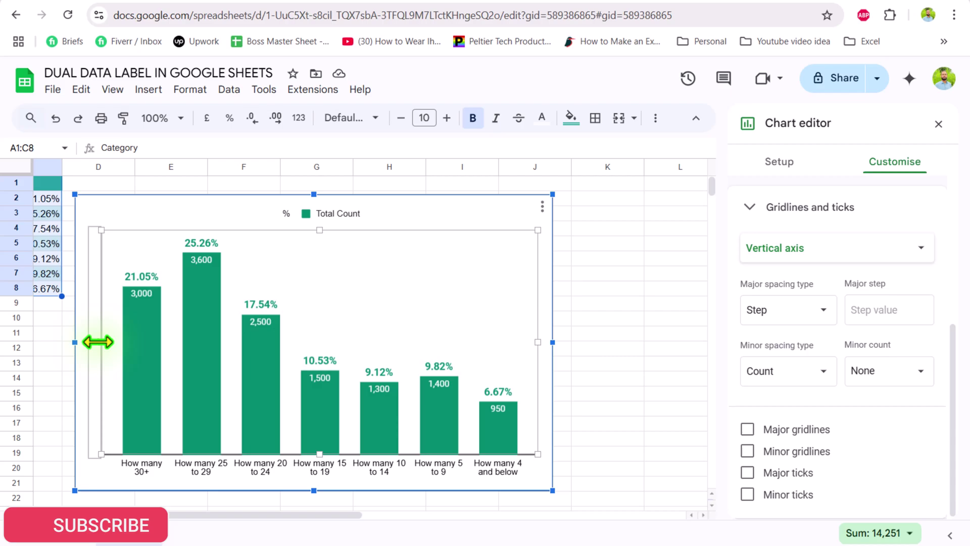
pyautogui.moveTo(98, 341); pyautogui.dragTo(86, 340)
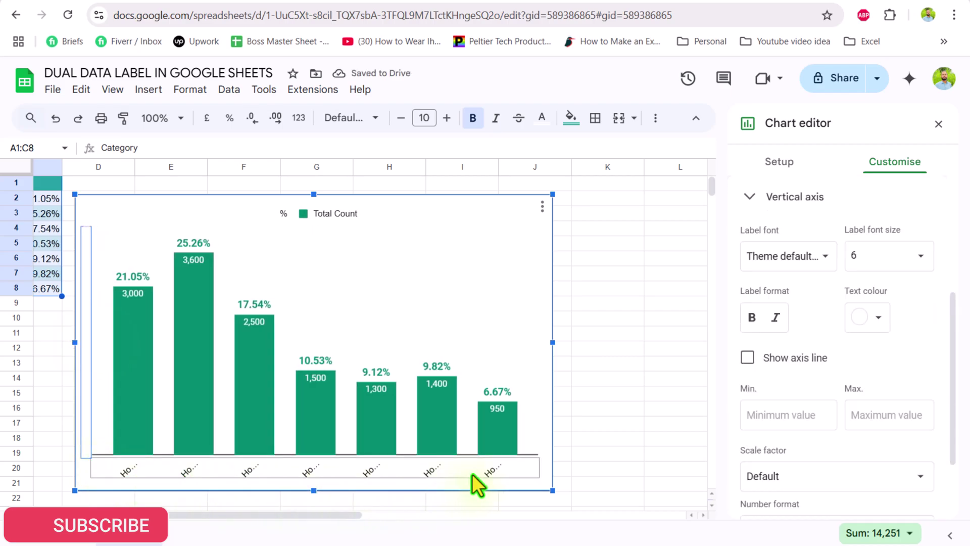
pyautogui.click(342, 439)
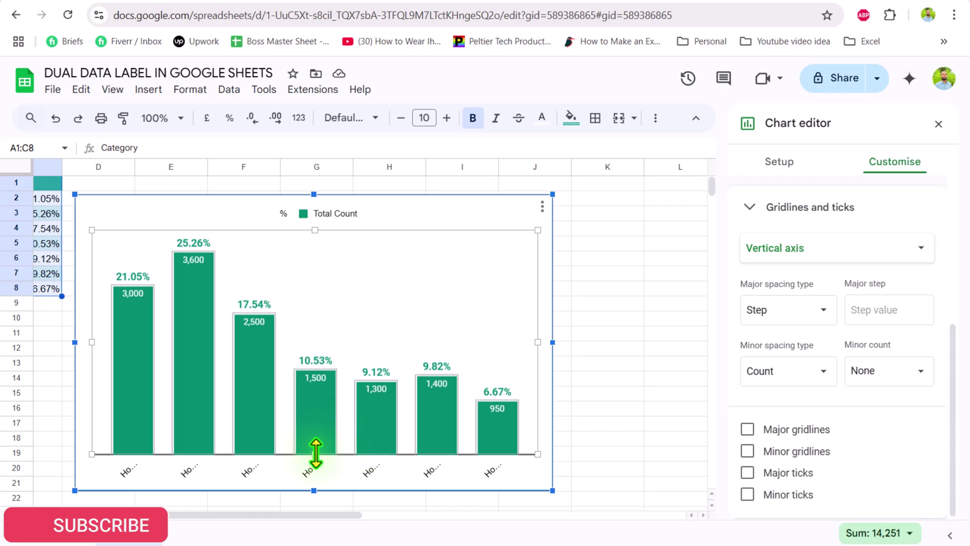
pyautogui.moveTo(315, 453); pyautogui.dragTo(314, 450)
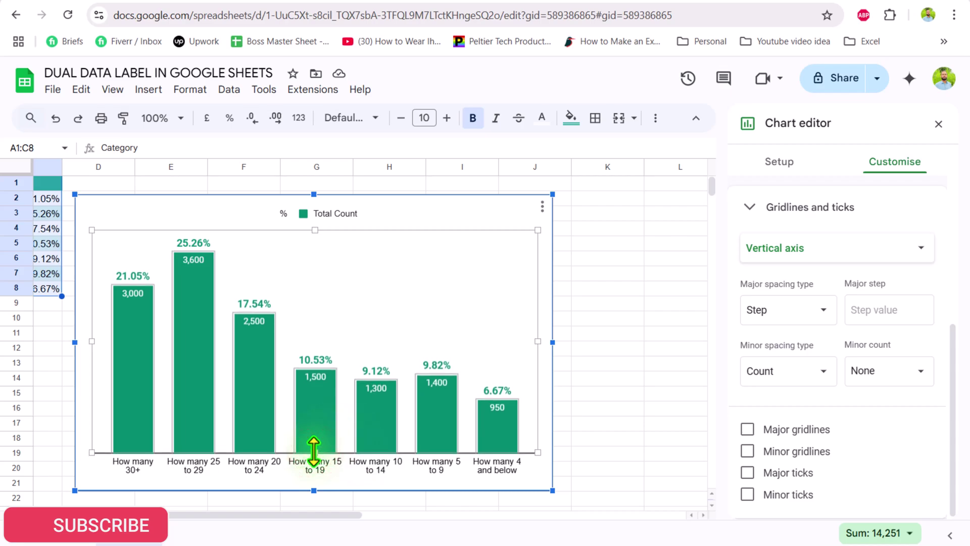
pyautogui.click(314, 449)
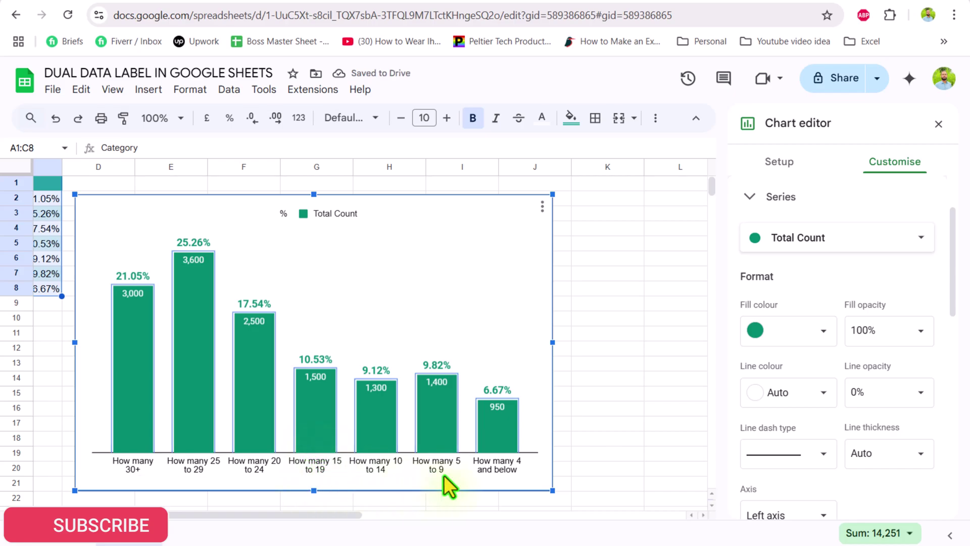
# Delete the legend and set the chart title to 'DUAL DATA LABEL IN GOOGLE SHEETS'
pyautogui.click(354, 217)
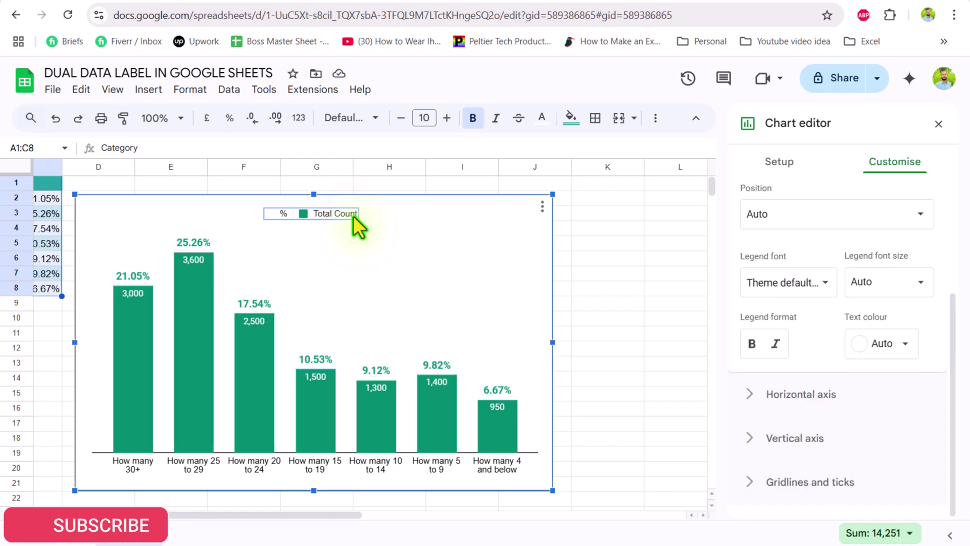
pyautogui.press('Delete')
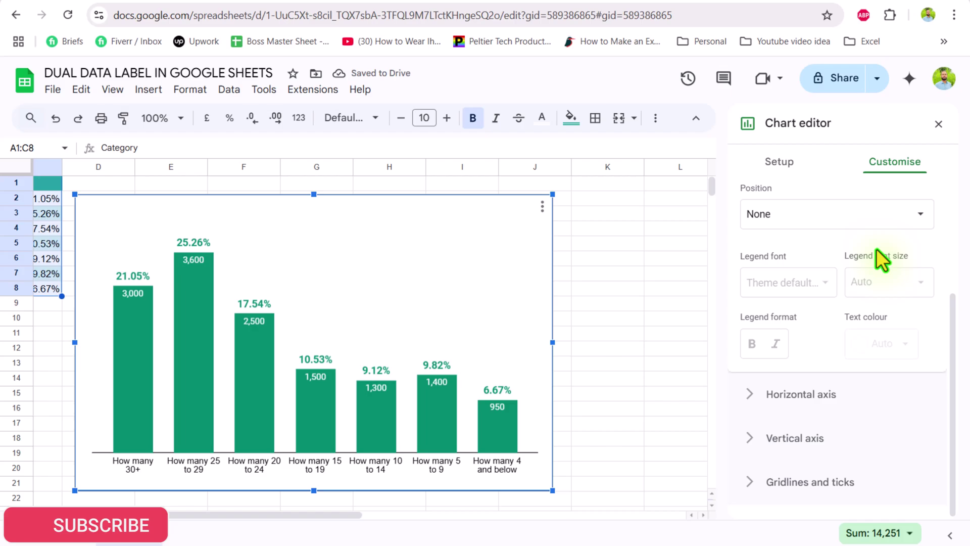
pyautogui.scroll(2, 876, 252)
pyautogui.scroll(1, 878, 260)
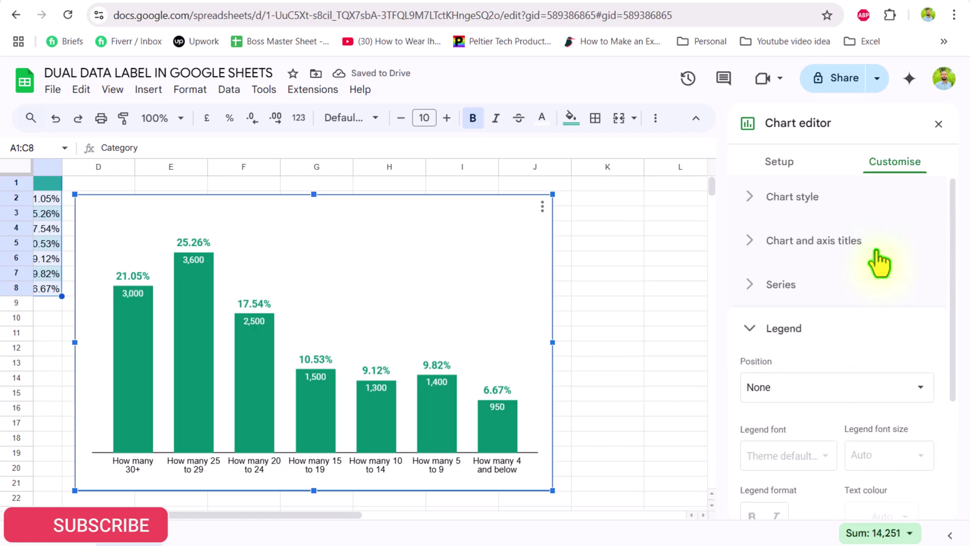
pyautogui.click(791, 241)
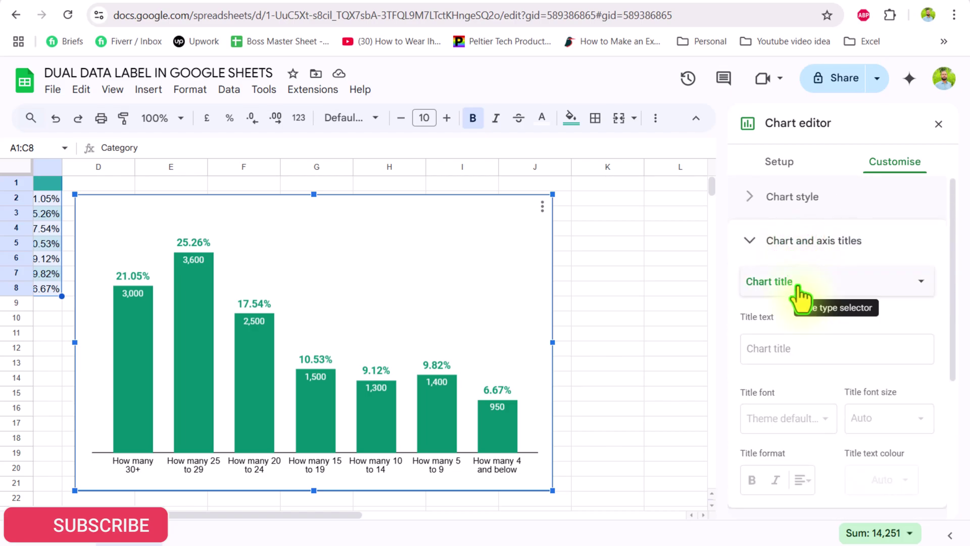
pyautogui.click(798, 281)
pyautogui.click(801, 280)
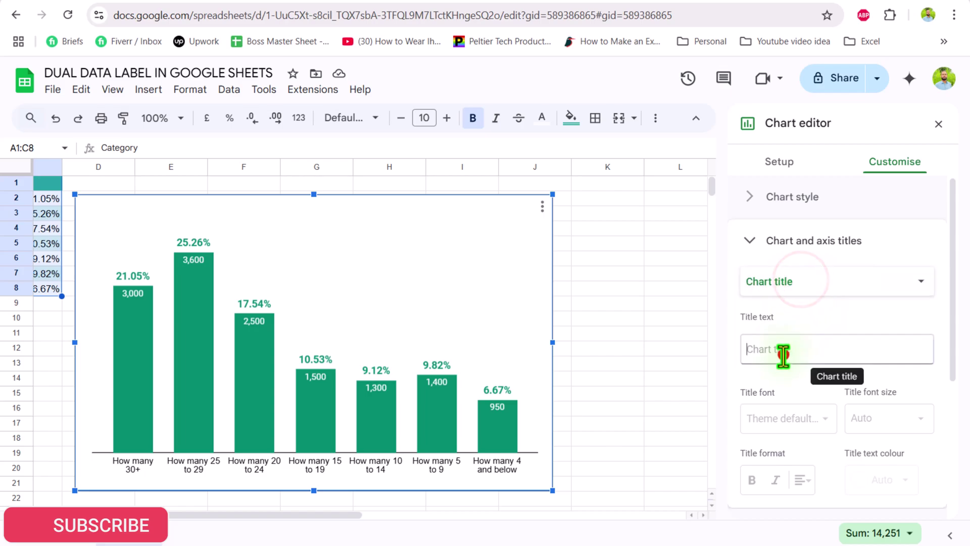
pyautogui.click(785, 354)
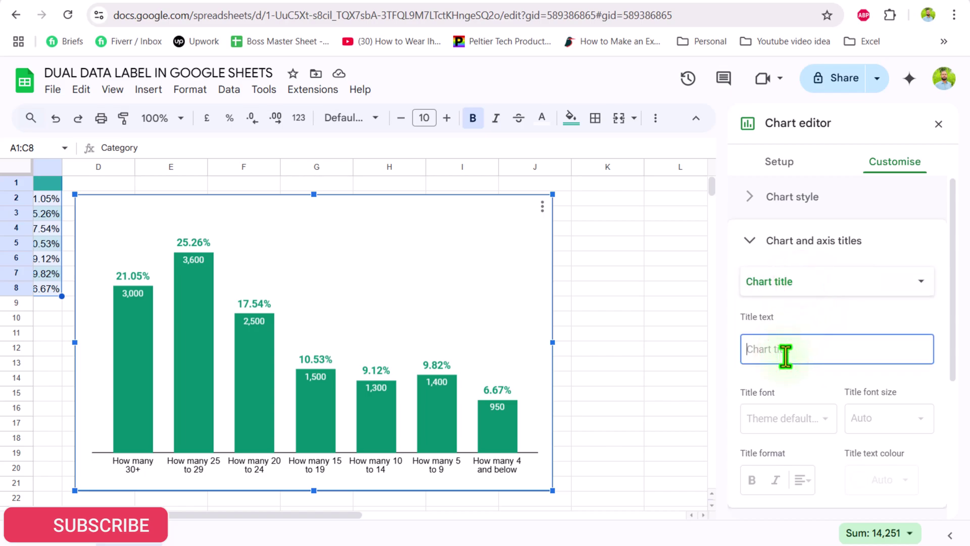
pyautogui.write('DUAL DATA')
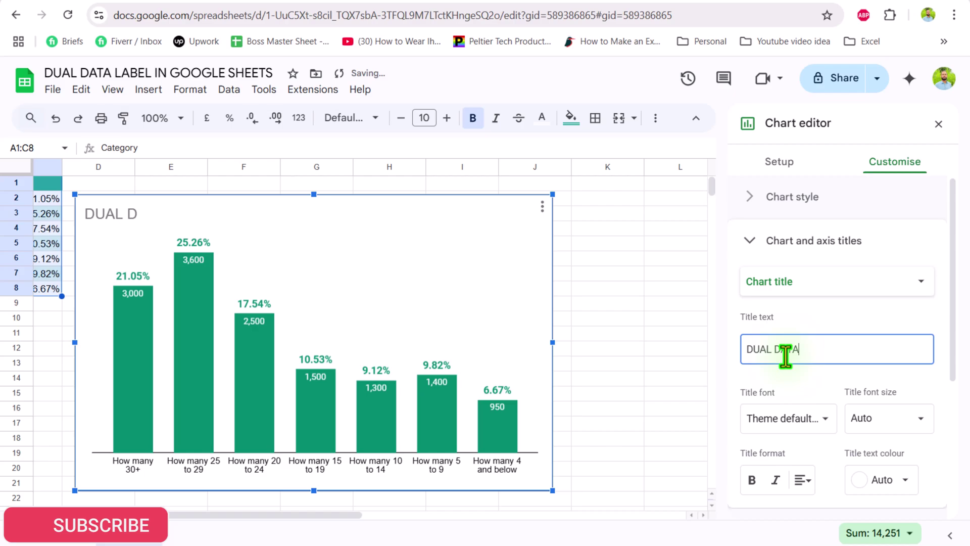
pyautogui.write(' LABEL IN GOOGLE SHEETS')
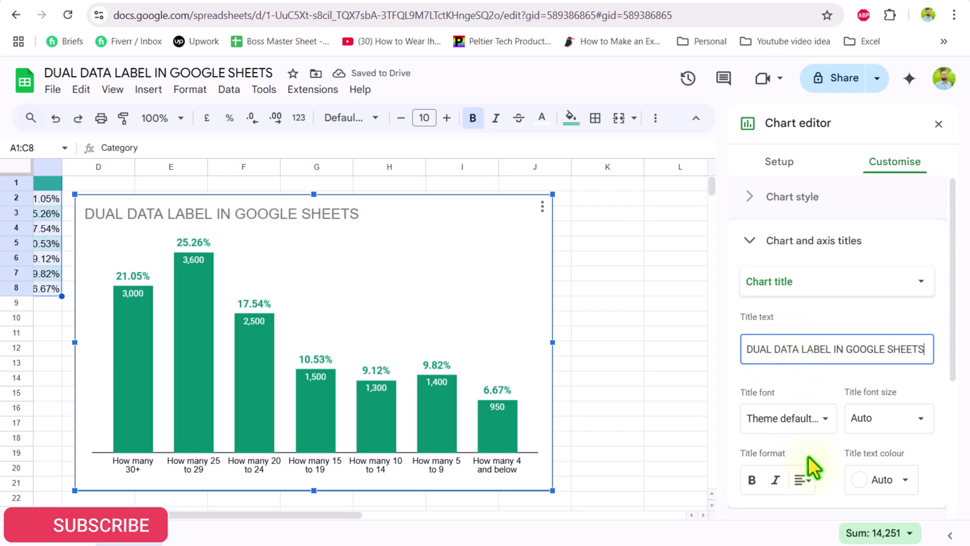
# Format the title as bold, centred, green Comic Sans
pyautogui.scroll(-3, 878, 452)
pyautogui.click(825, 274)
pyautogui.click(808, 410)
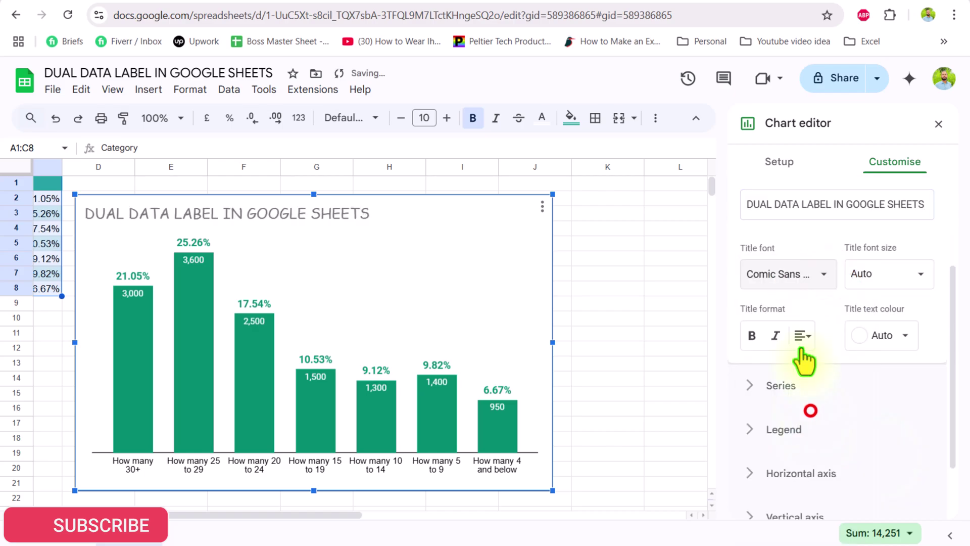
pyautogui.click(802, 338)
pyautogui.click(825, 369)
pyautogui.click(752, 336)
pyautogui.click(905, 335)
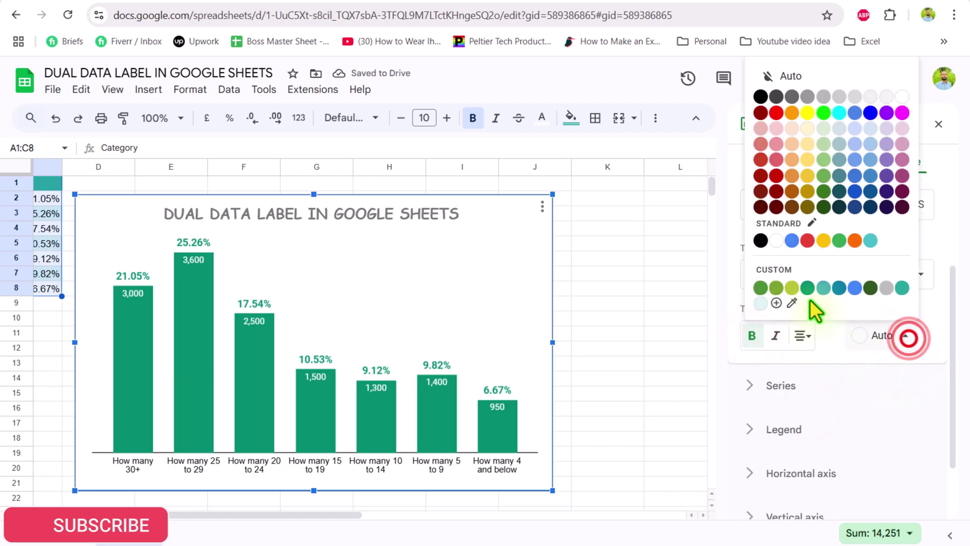
pyautogui.click(812, 287)
pyautogui.click(639, 300)
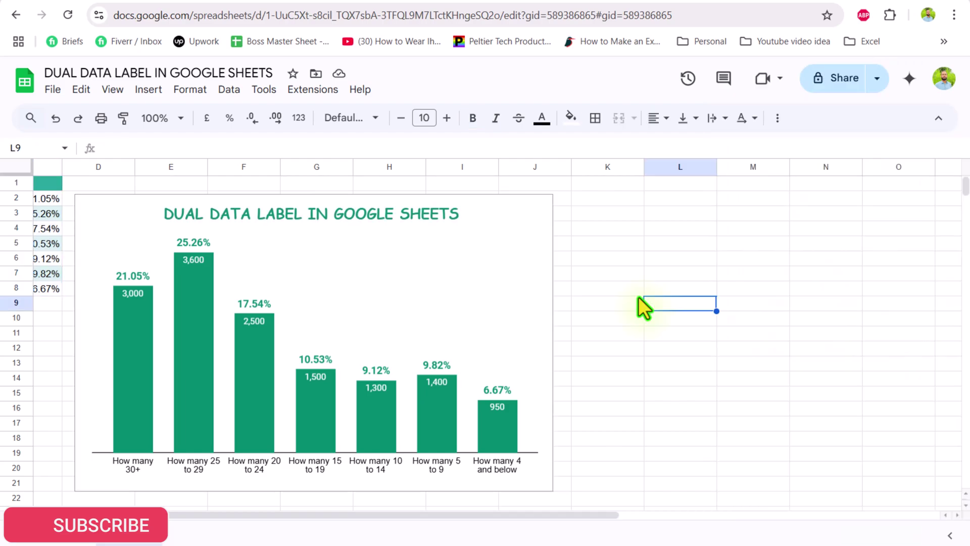